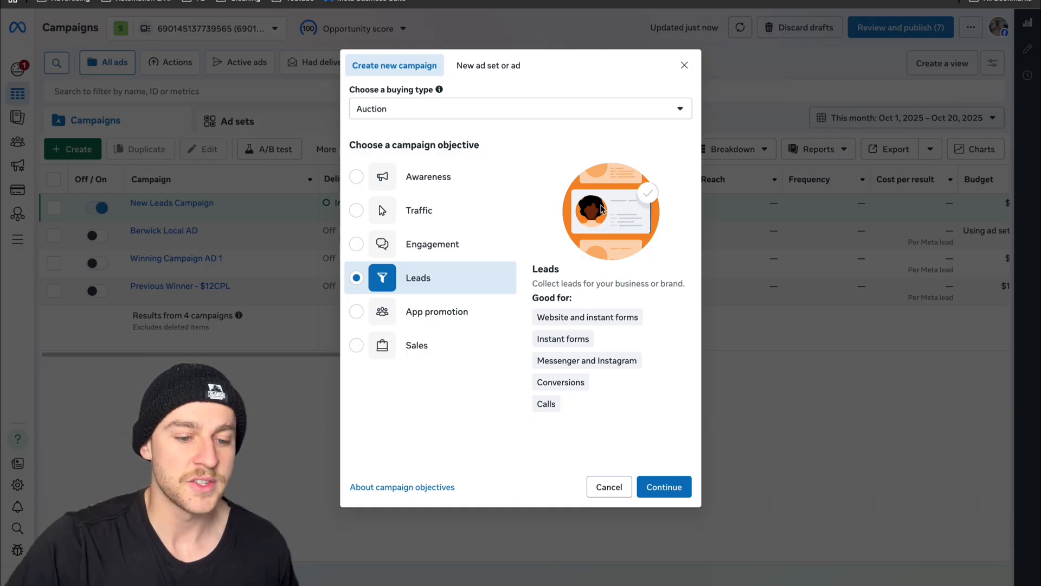
- Create an auction campaign with the Leads objective and dismiss the Advantage+ campaign setup notice
left_click(671, 490)
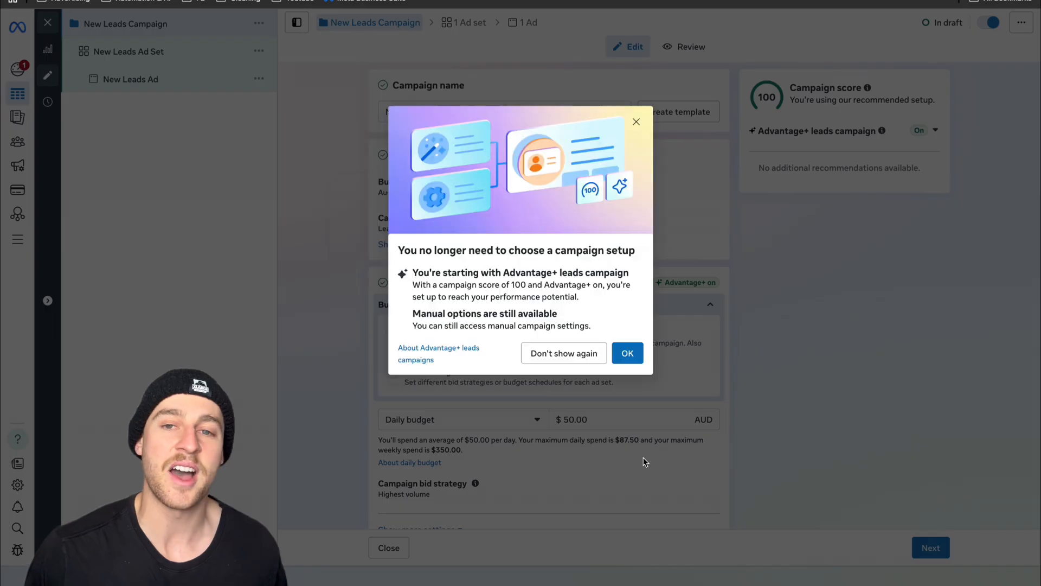
left_click(633, 123)
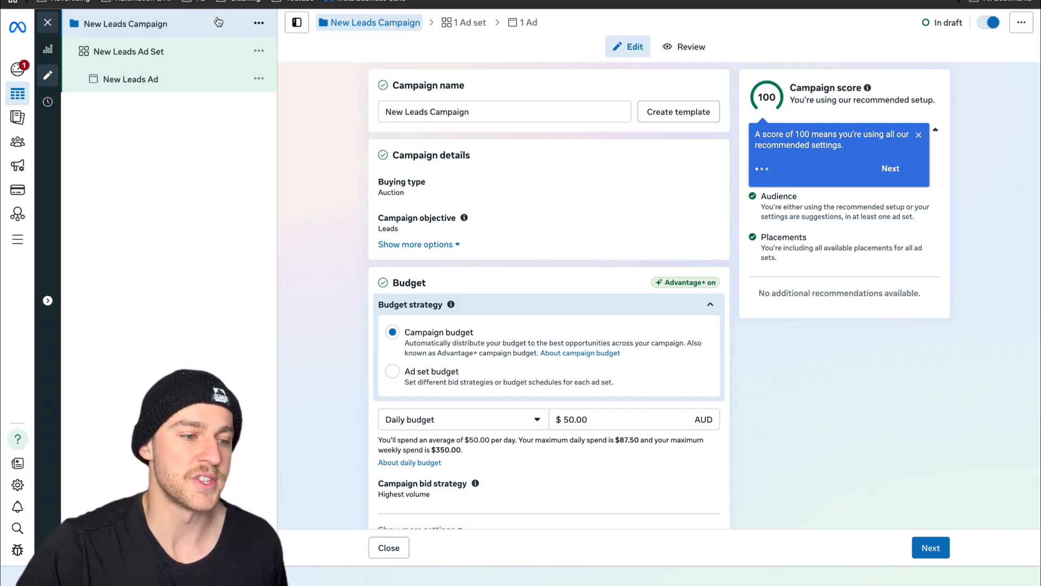
- Review the campaign-level budget and special ad category settings, leaving them as they are, and continue to the ad set
scroll(337, 218, "down", 3)
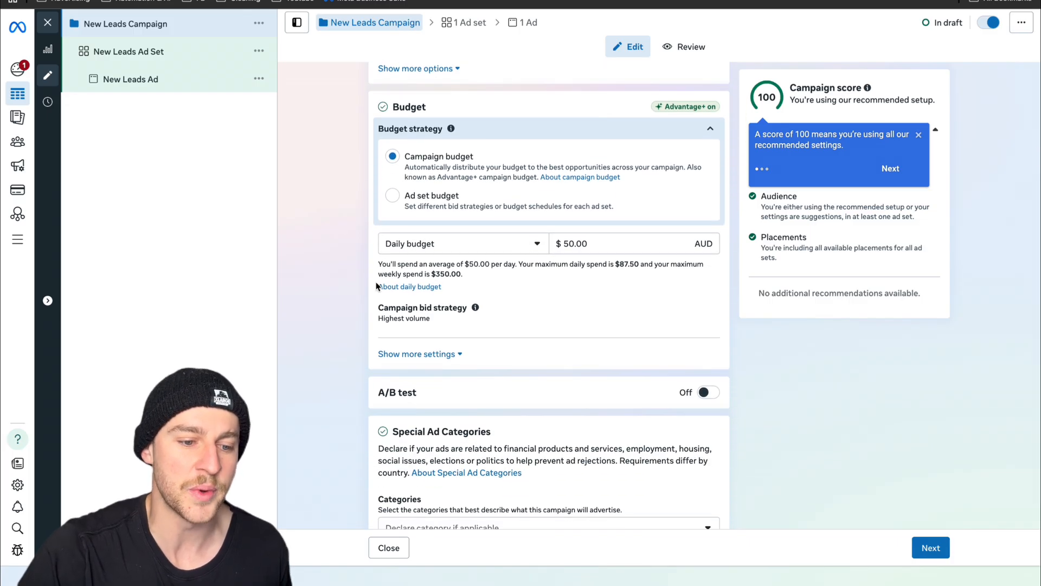
scroll(504, 169, "up", 1)
scroll(503, 170, "down", 1)
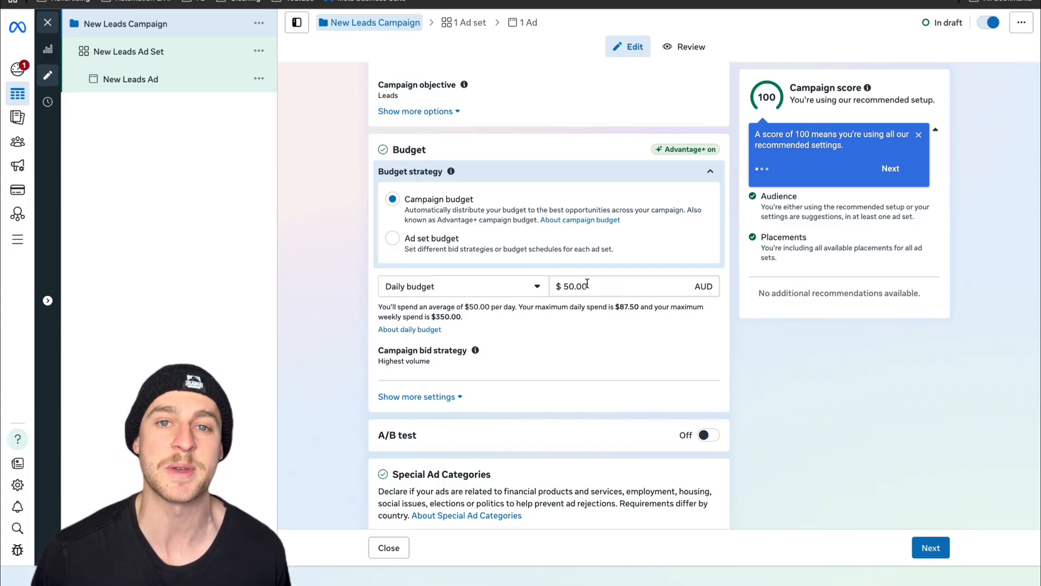
scroll(587, 282, "up", 1)
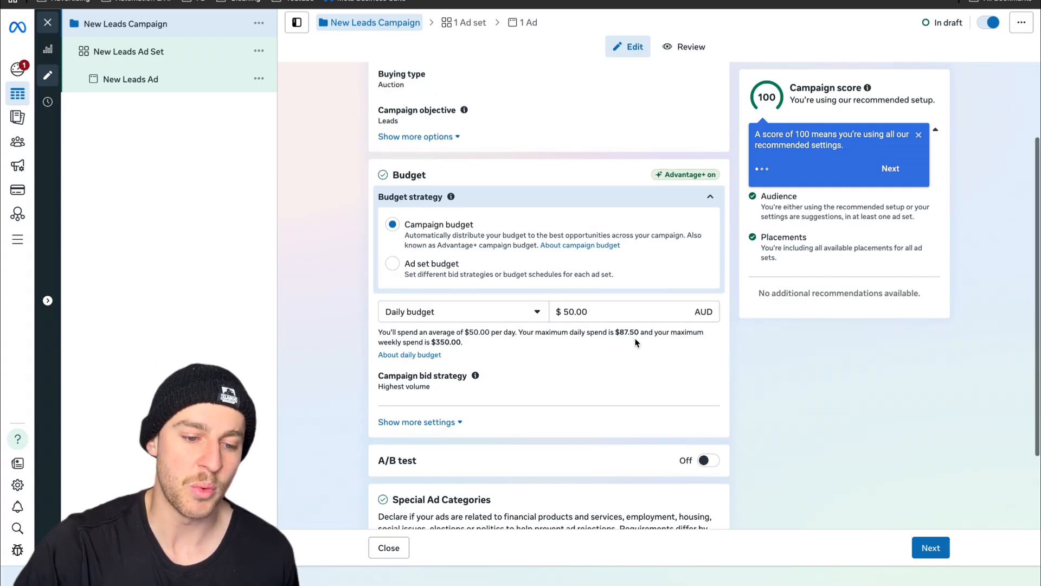
scroll(624, 325, "down", 3)
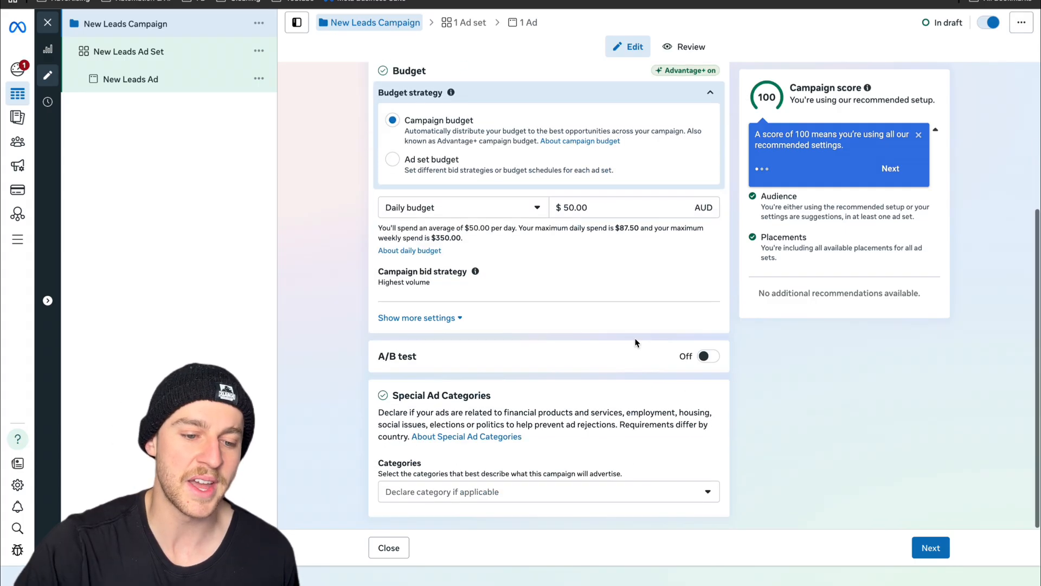
left_click(937, 549)
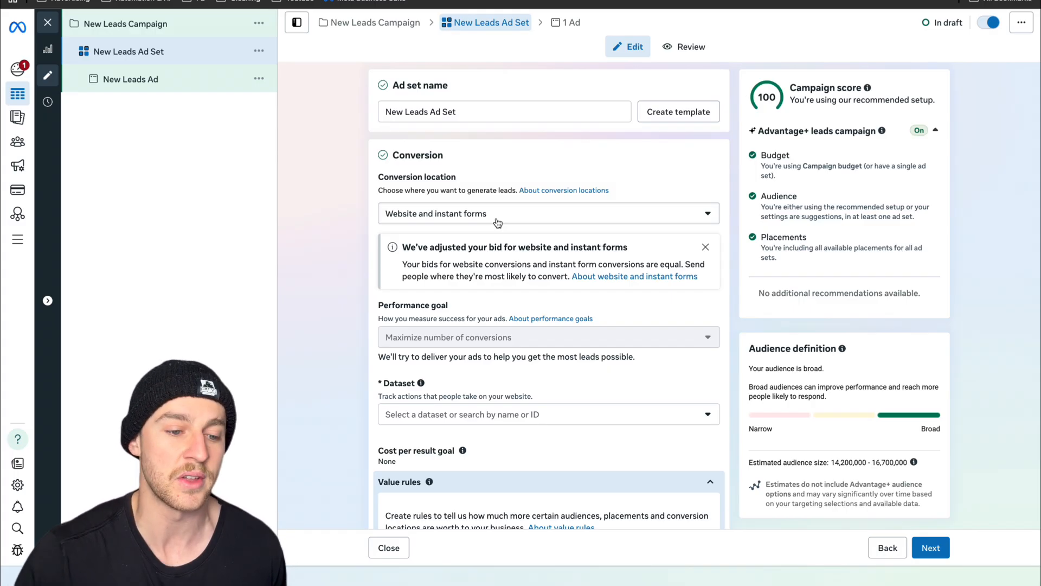
- Set the ad set's conversion location to the single destination Instant forms
left_click(524, 214)
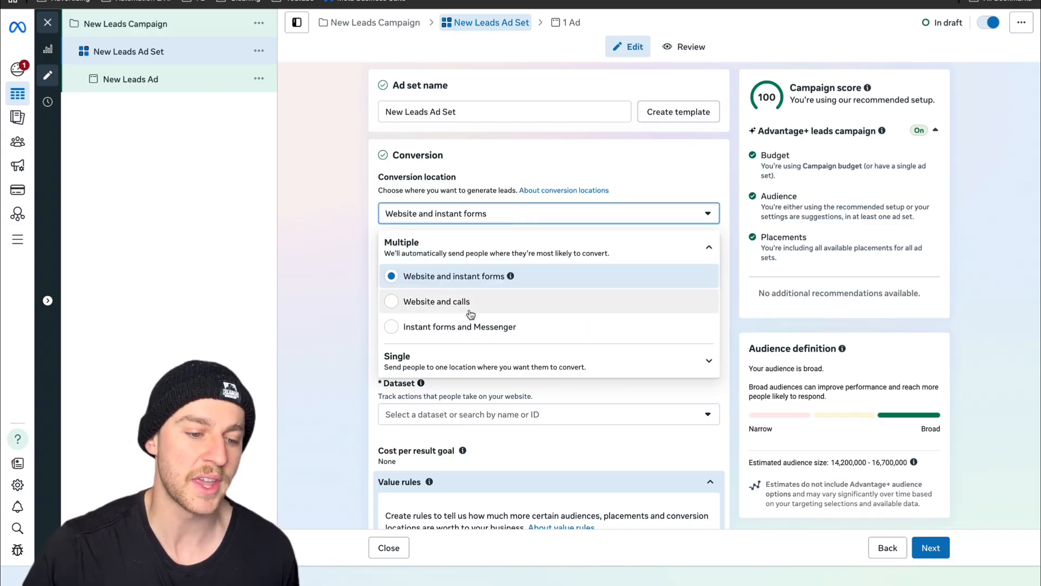
left_click(474, 361)
scroll(445, 364, "down", 1)
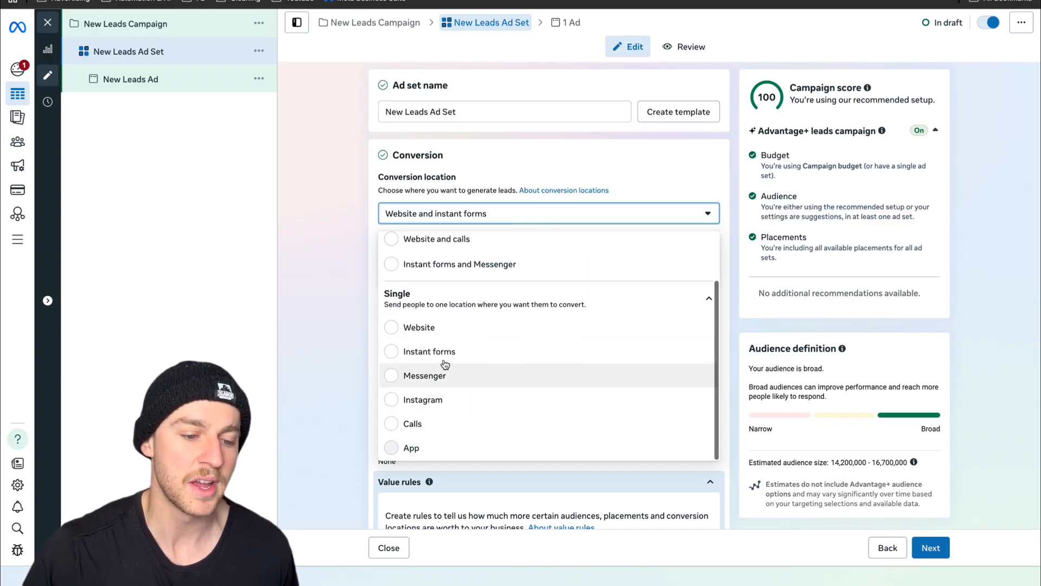
left_click(412, 352)
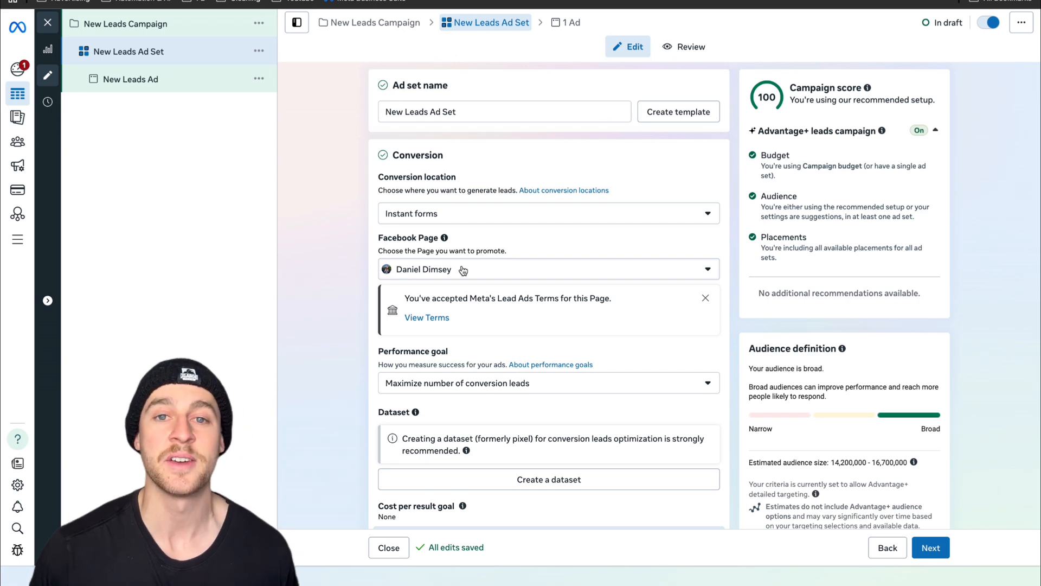
- Change the ad set's performance goal to Maximize number of leads
scroll(462, 270, "down", 5)
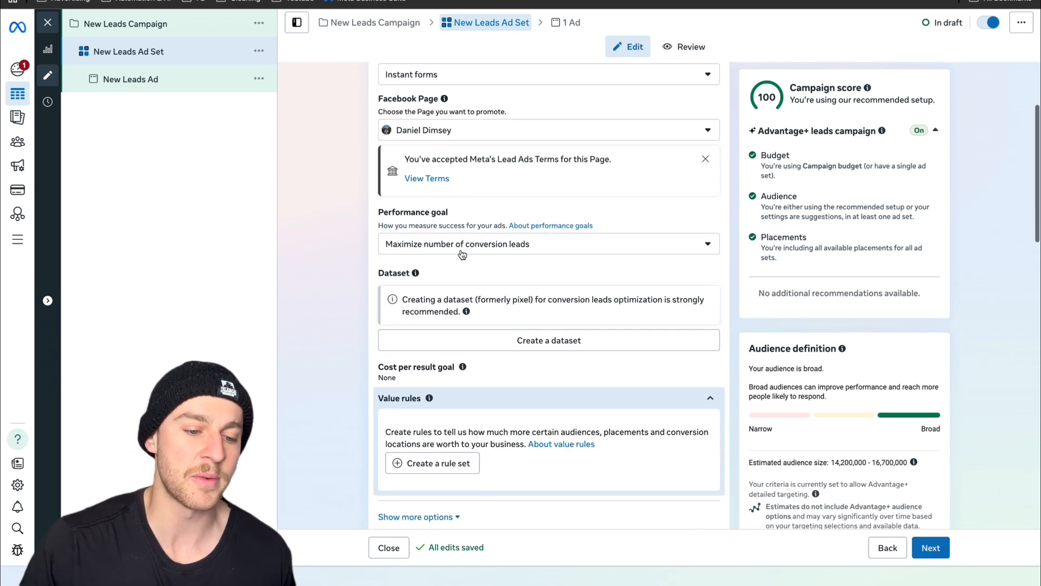
left_click(485, 246)
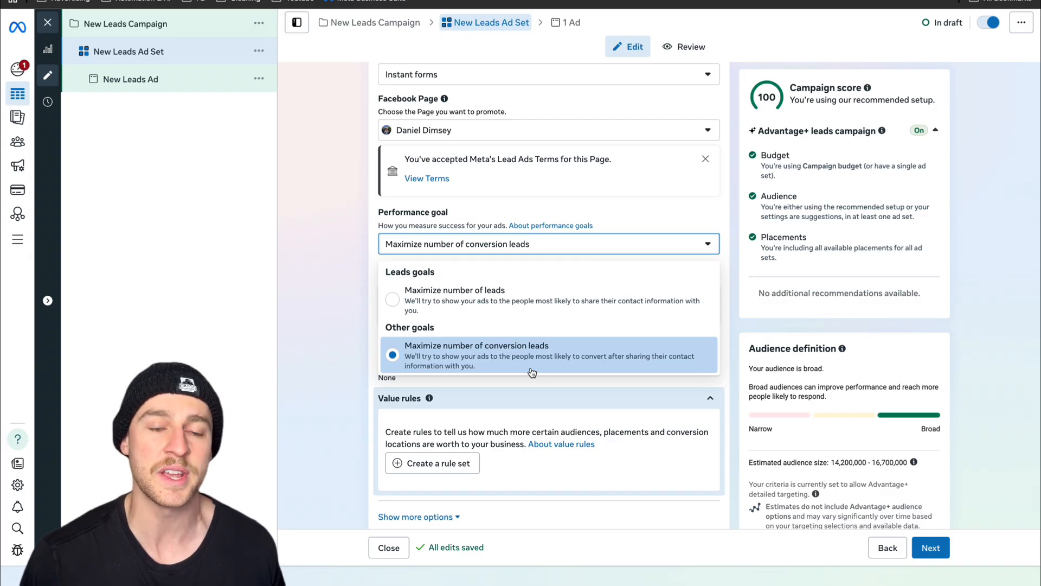
left_click(497, 317)
scroll(506, 313, "down", 2)
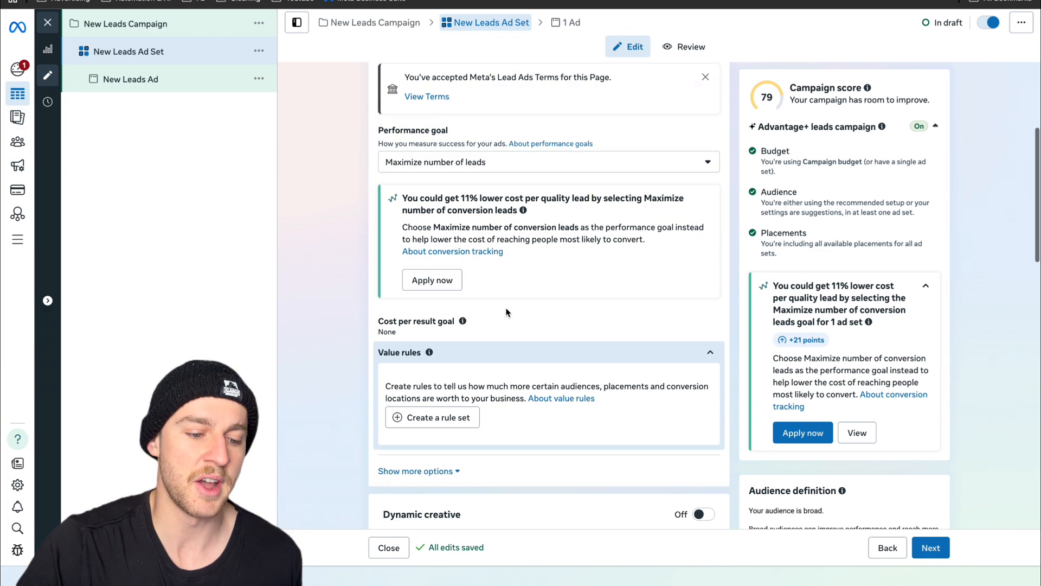
scroll(506, 312, "down", 15)
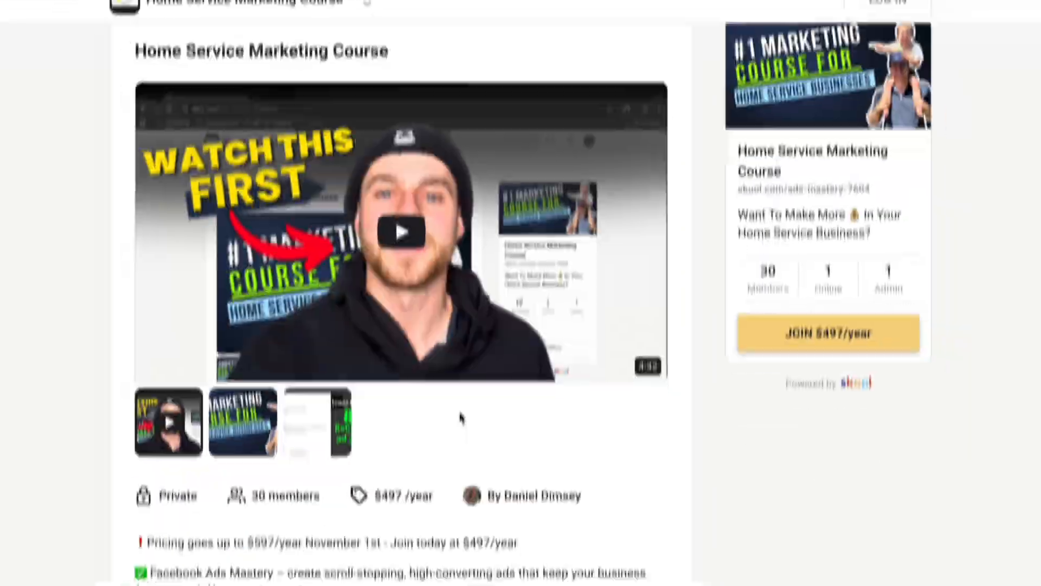
scroll(461, 419, "down", 3)
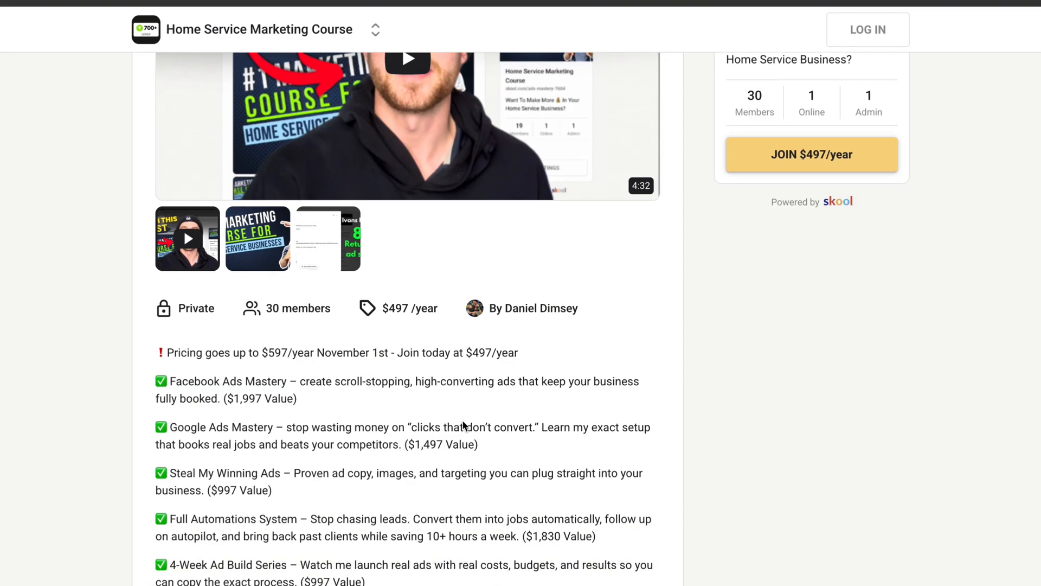
scroll(464, 424, "down", 2)
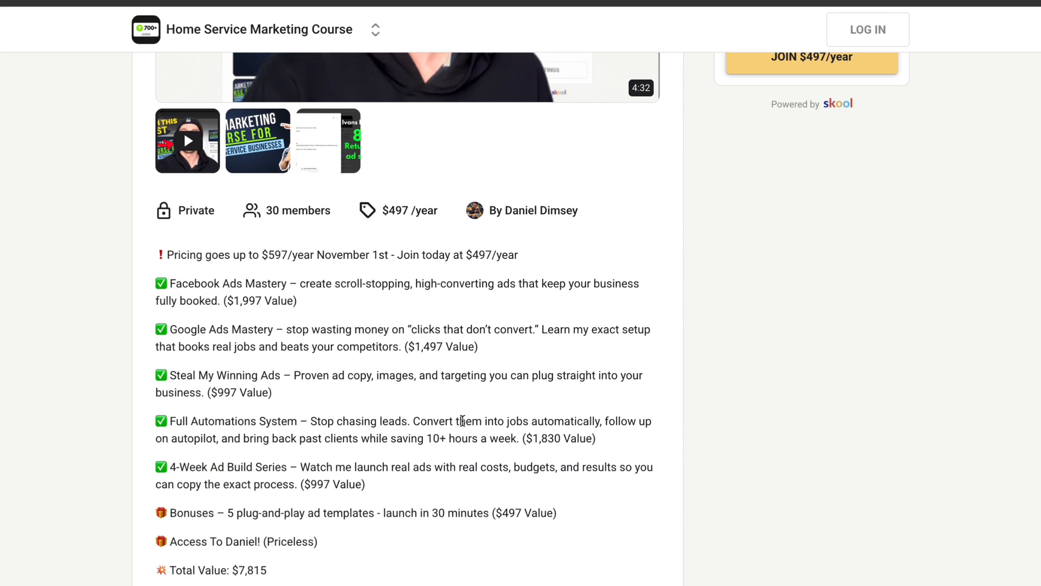
scroll(462, 421, "up", 5)
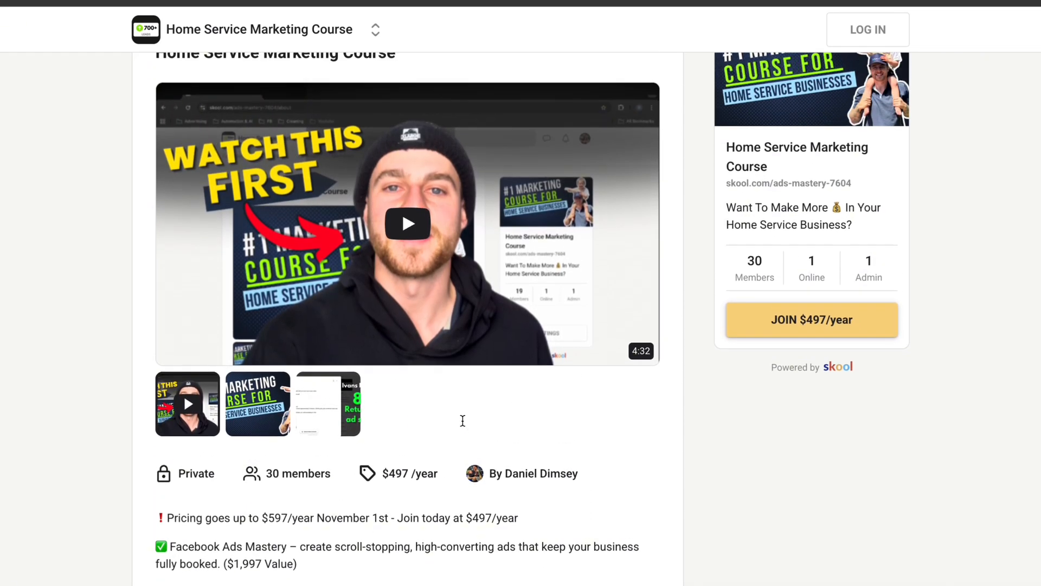
scroll(462, 421, "up", 1)
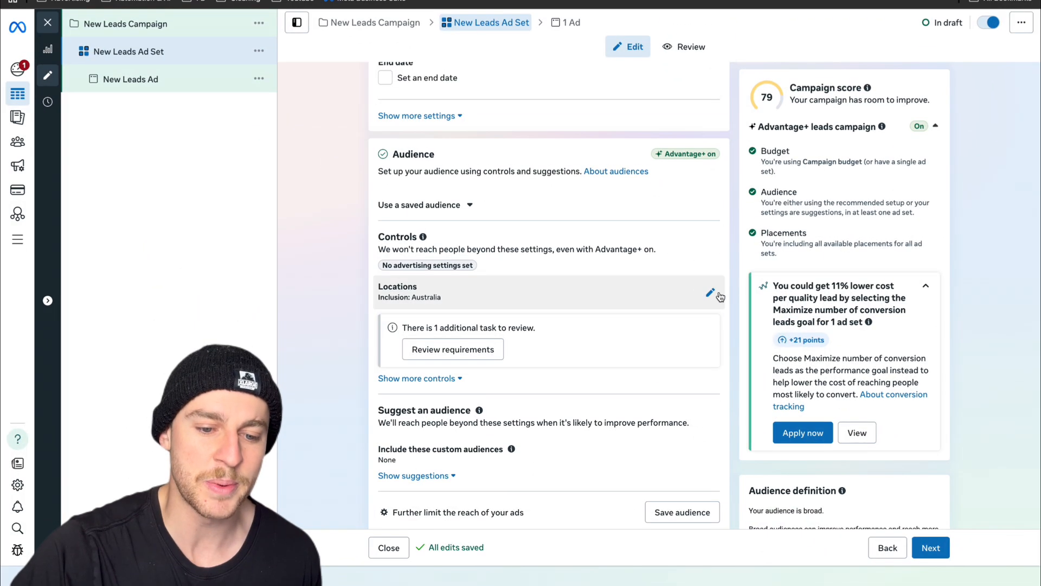
- Open the audience locations for editing with the map shown, and replace Australia with the suburb Chadstone, Victoria
left_click(716, 295)
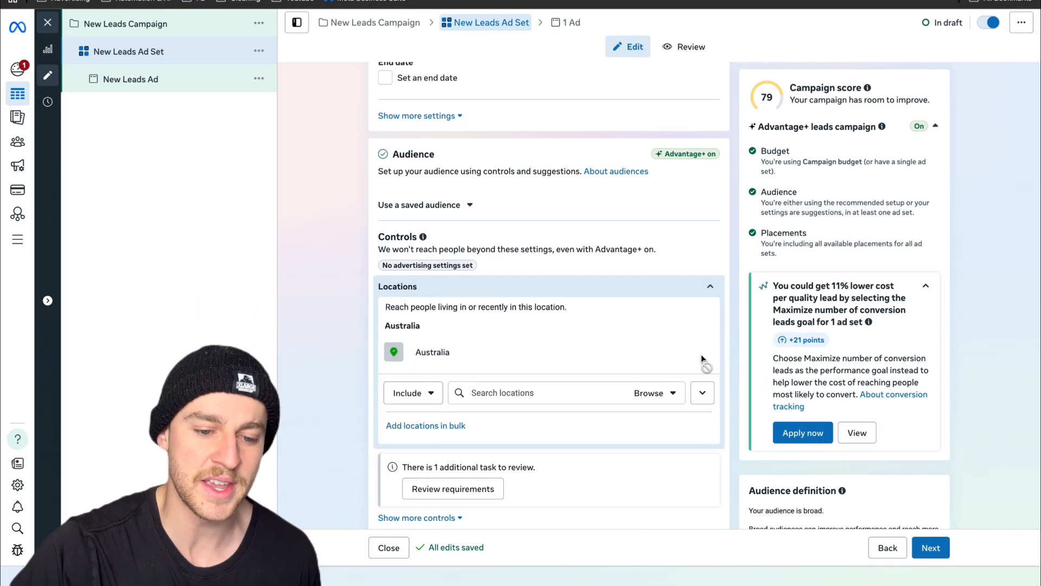
left_click(703, 378)
scroll(693, 432, "down", 2)
left_click(558, 294)
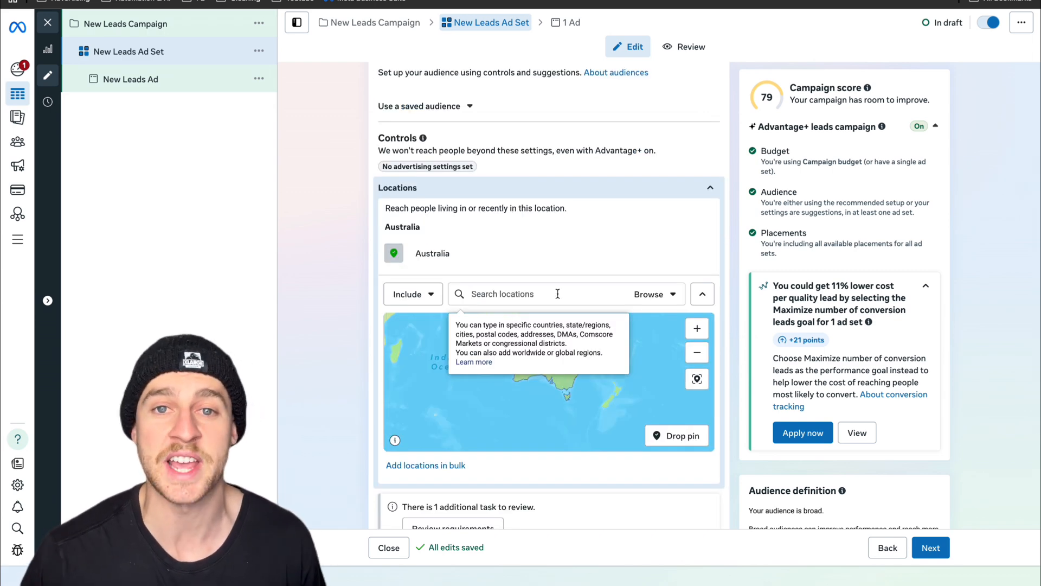
type("chadstone")
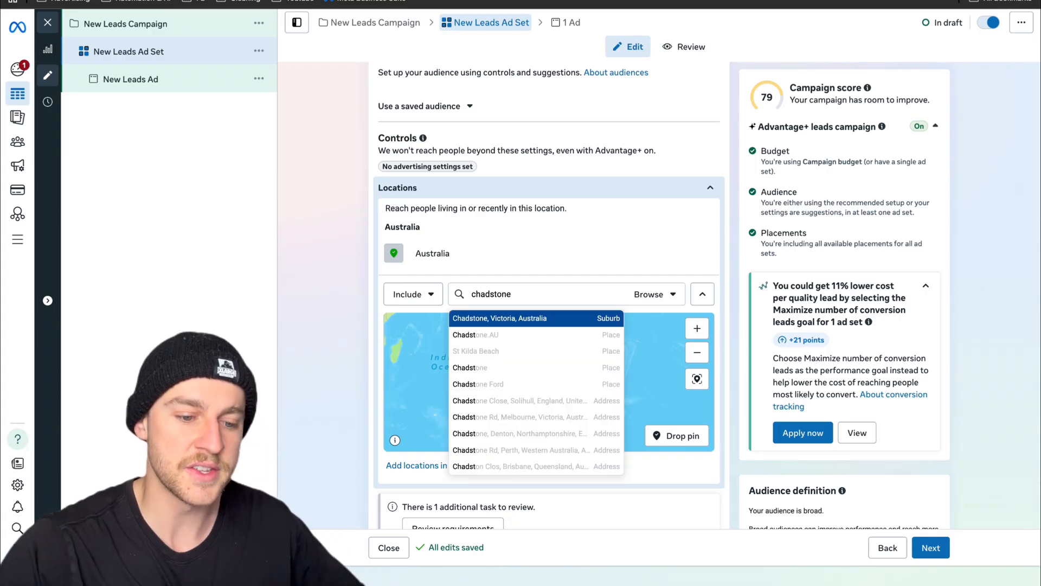
key("Return")
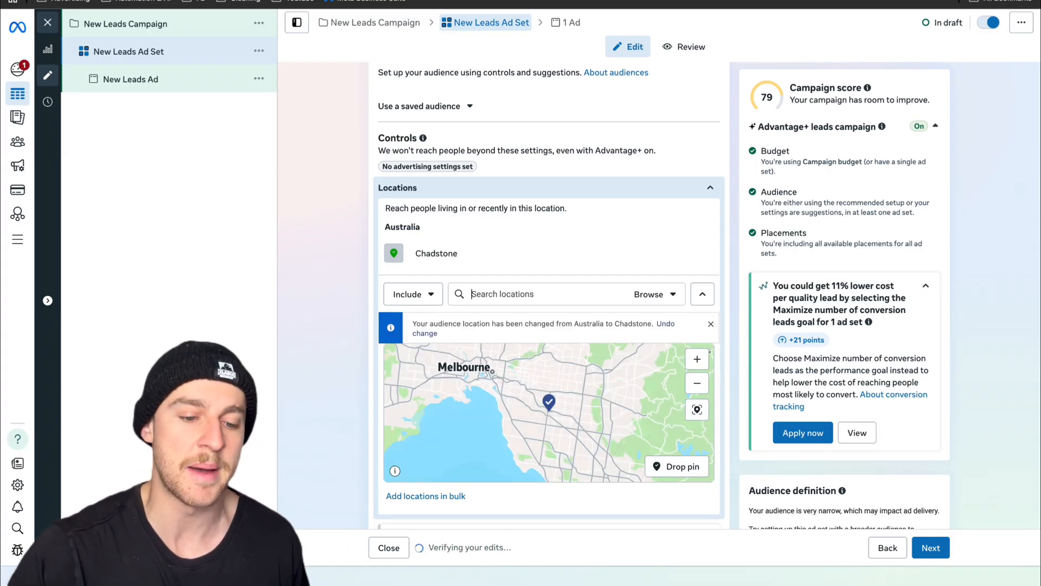
- Drop an included location pin near Chadstone at about (-37.91, 145.07), and remove the Chadstone suburb from the locations
left_click(697, 383)
left_click_drag(667, 392, 668, 373)
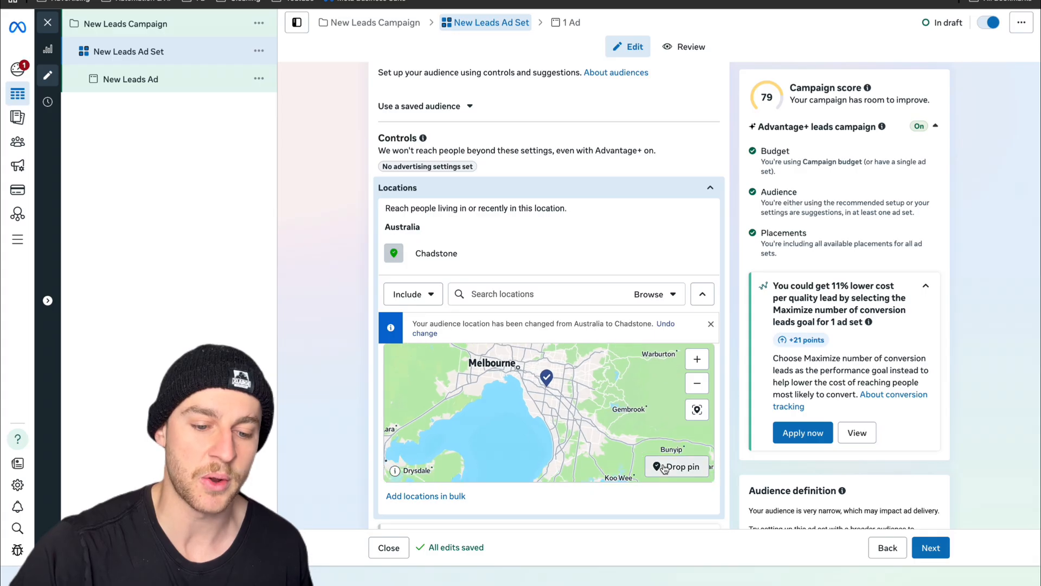
left_click(670, 468)
left_click(541, 395)
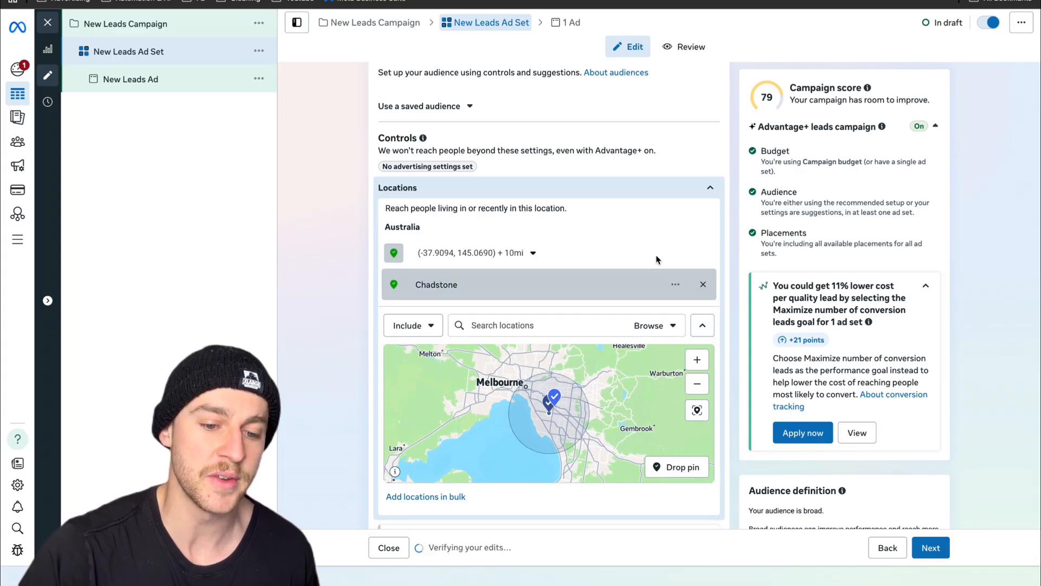
left_click(703, 285)
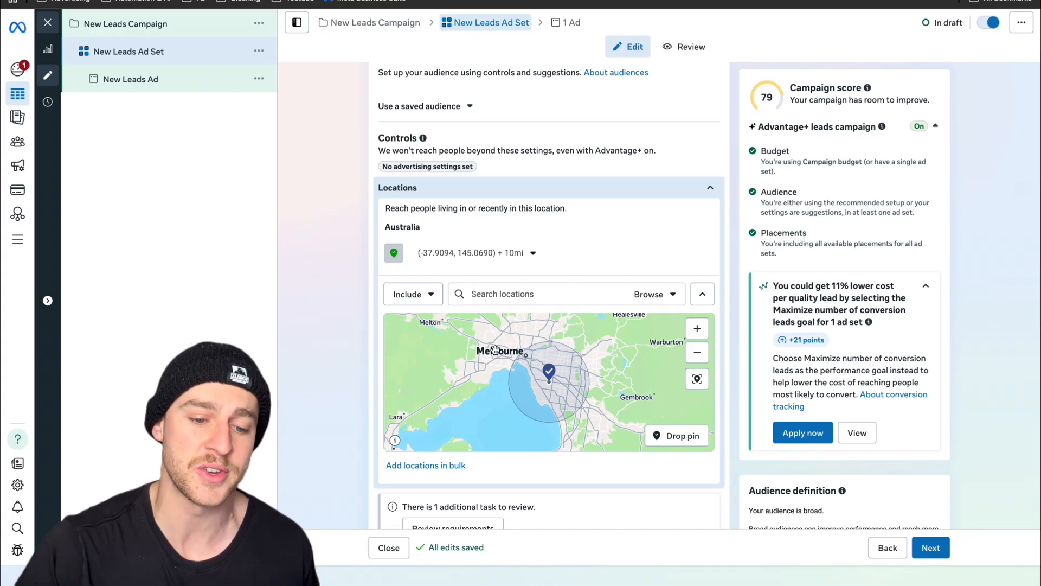
- Drop a location pin west of Melbourne at about (-37.82, 144.65) and set it to Exclude
left_click(694, 359)
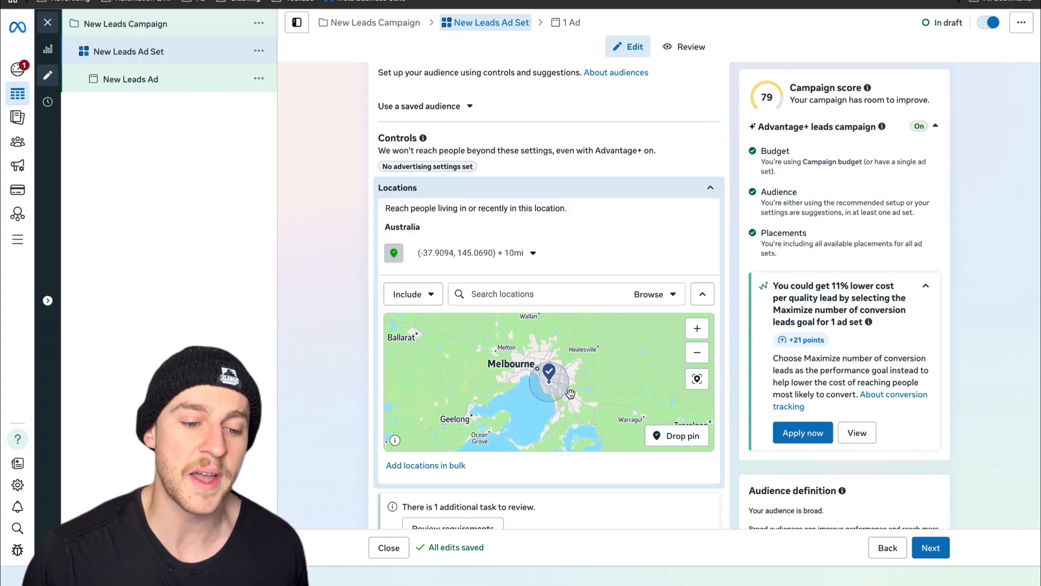
left_click(679, 442)
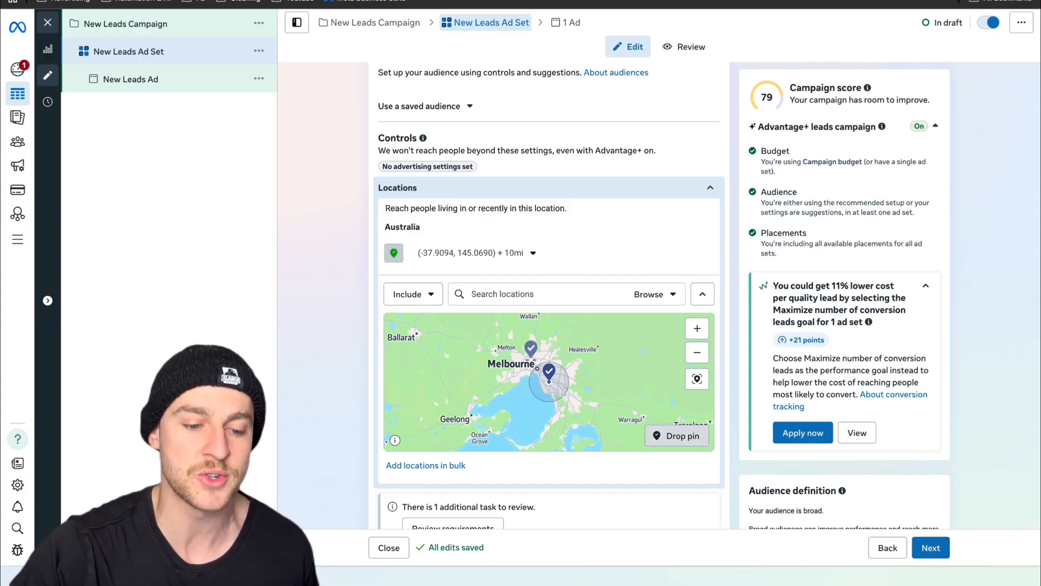
left_click(504, 369)
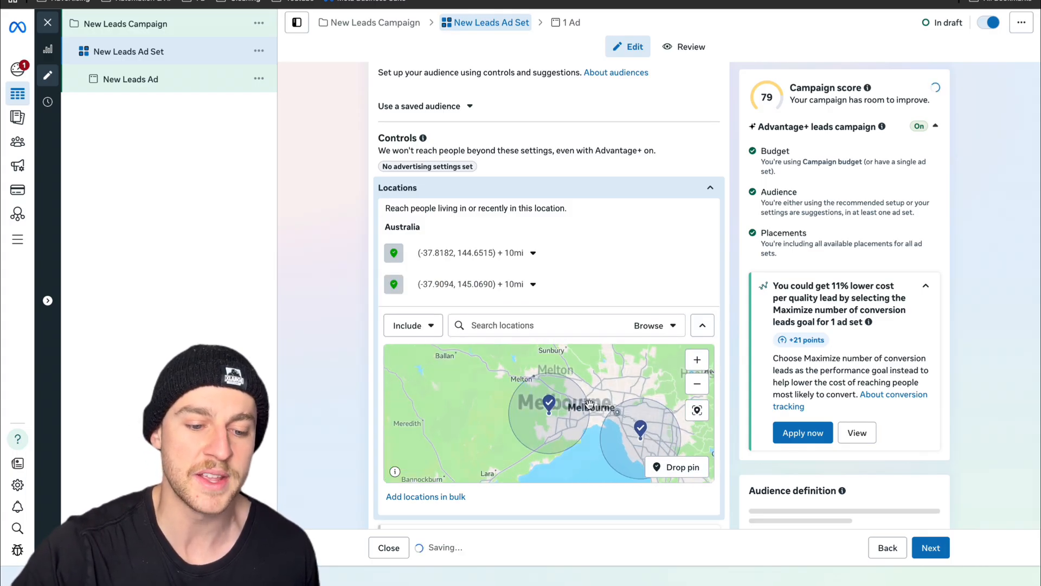
left_click(549, 404)
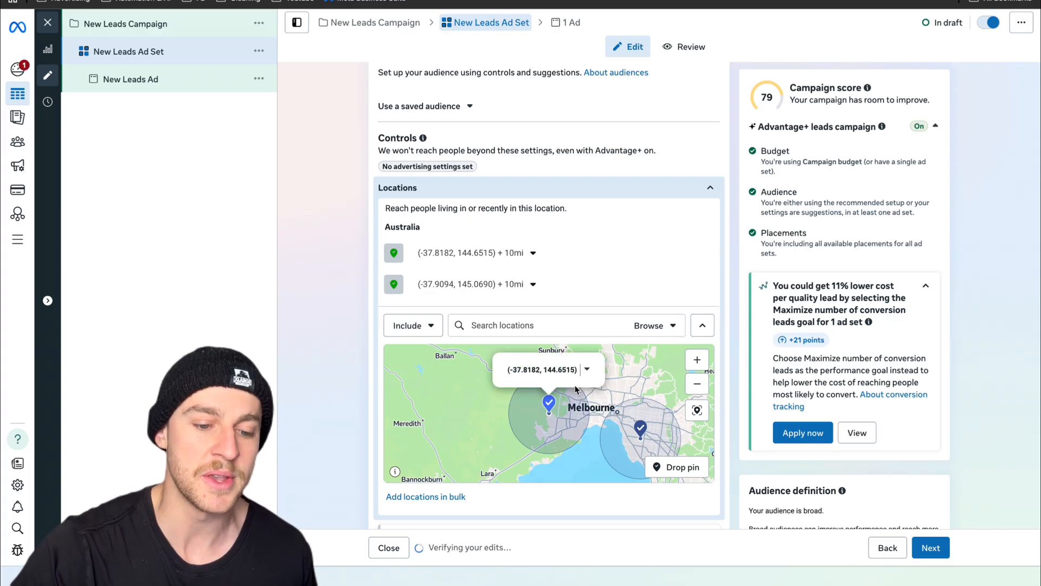
left_click(590, 373)
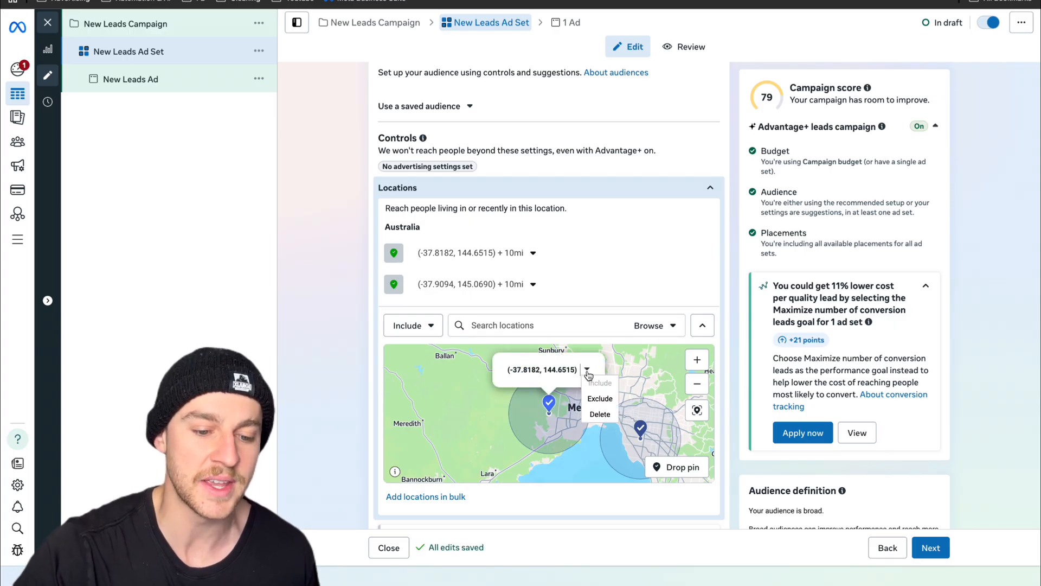
left_click(600, 400)
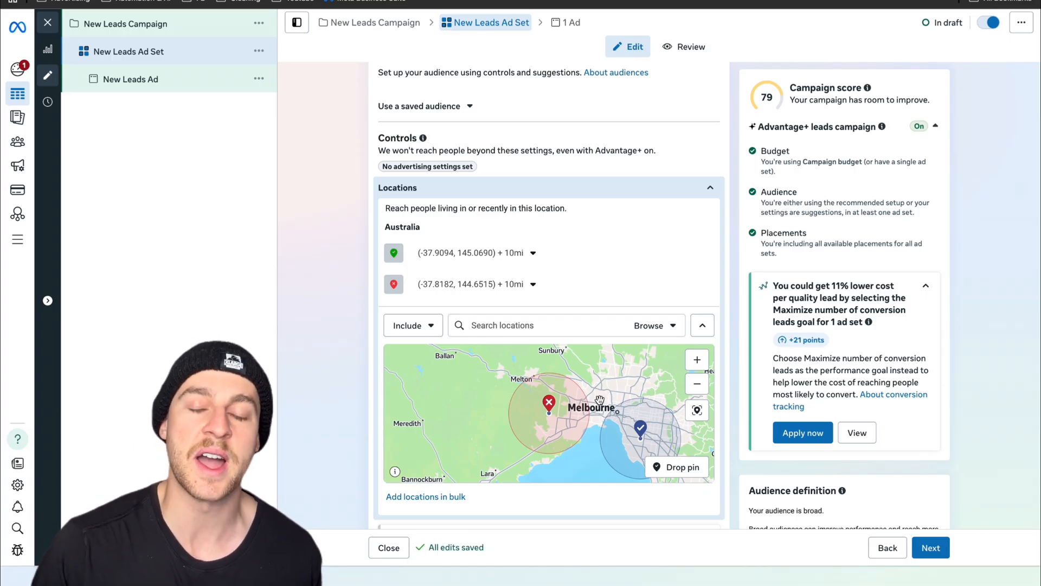
- Drop a location pin north of Melbourne at about (-37.62, 144.92) and set it to Exclude
left_click(698, 384)
left_click(700, 381)
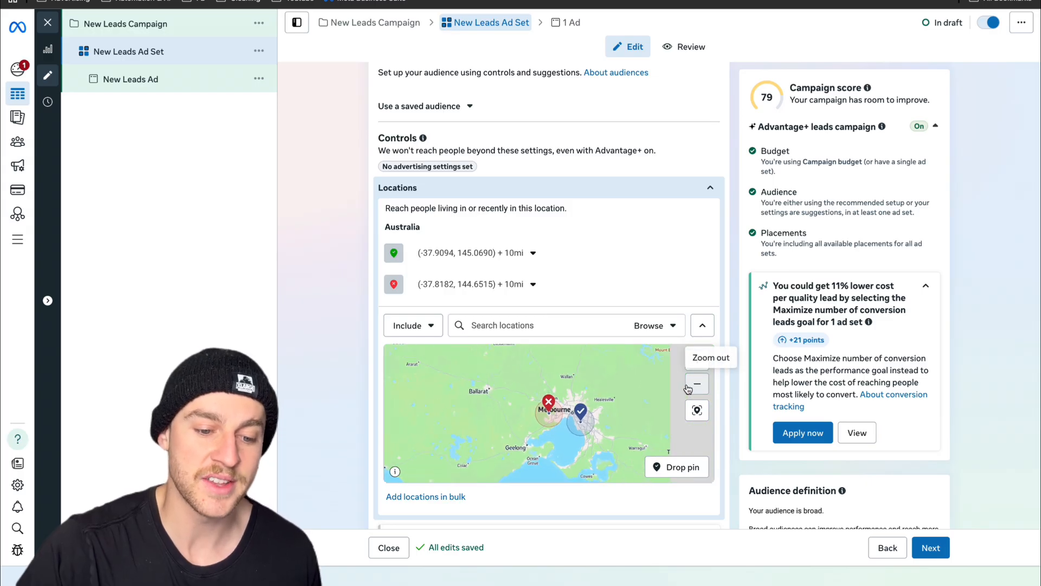
scroll(675, 365, "down", 2)
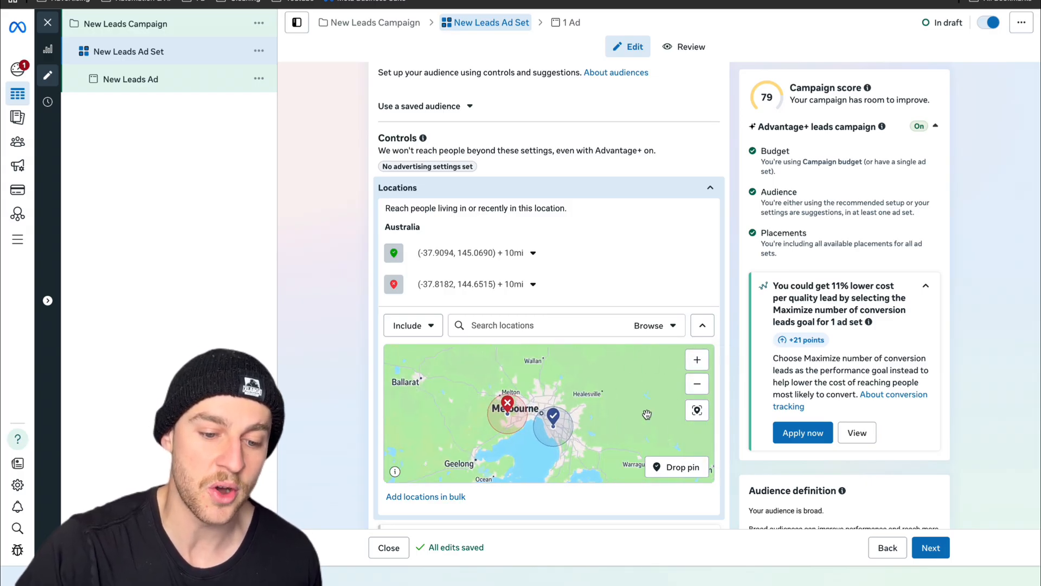
left_click(678, 467)
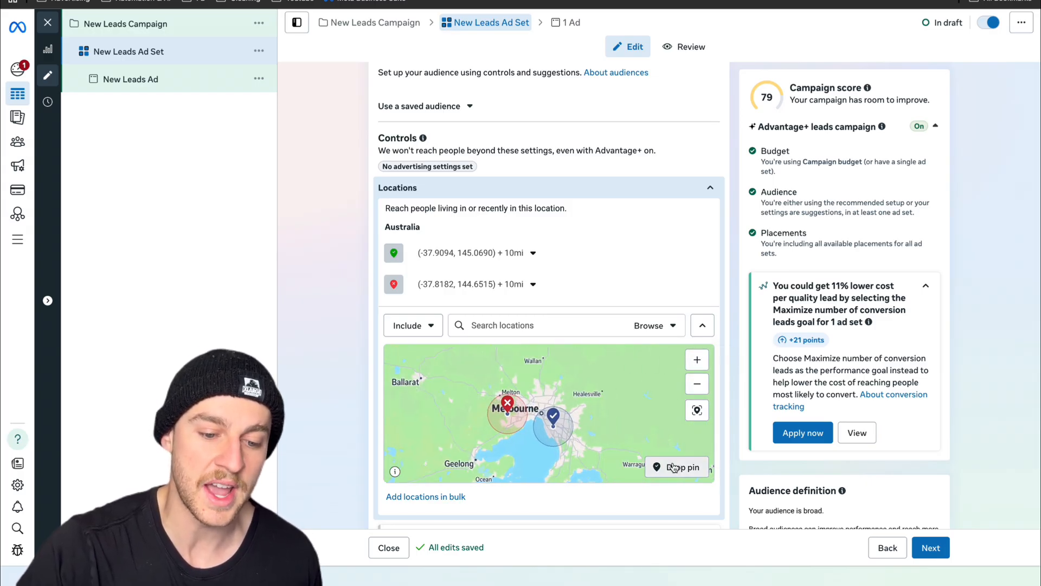
left_click(536, 382)
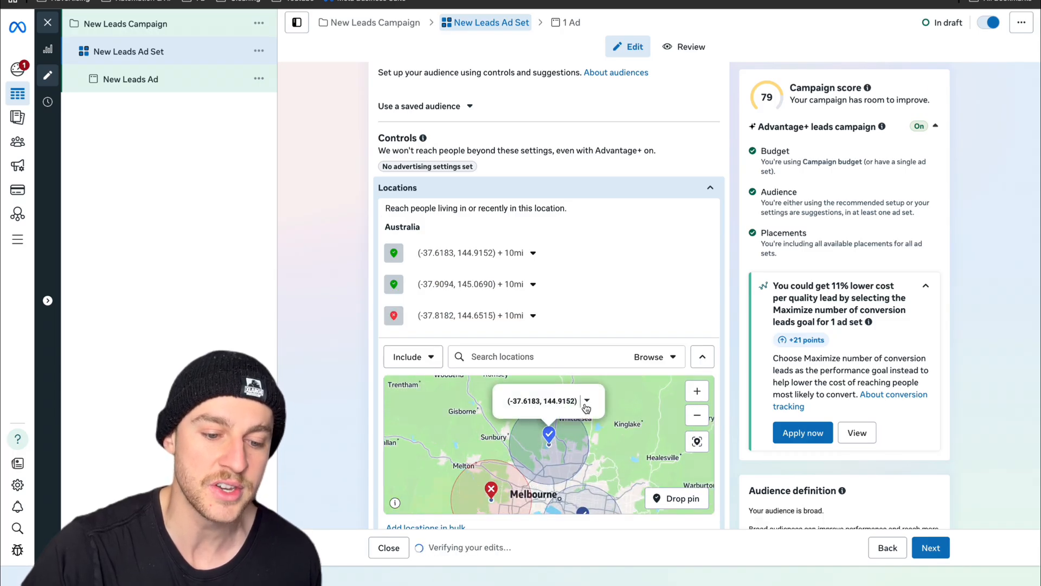
left_click(587, 400)
left_click(601, 436)
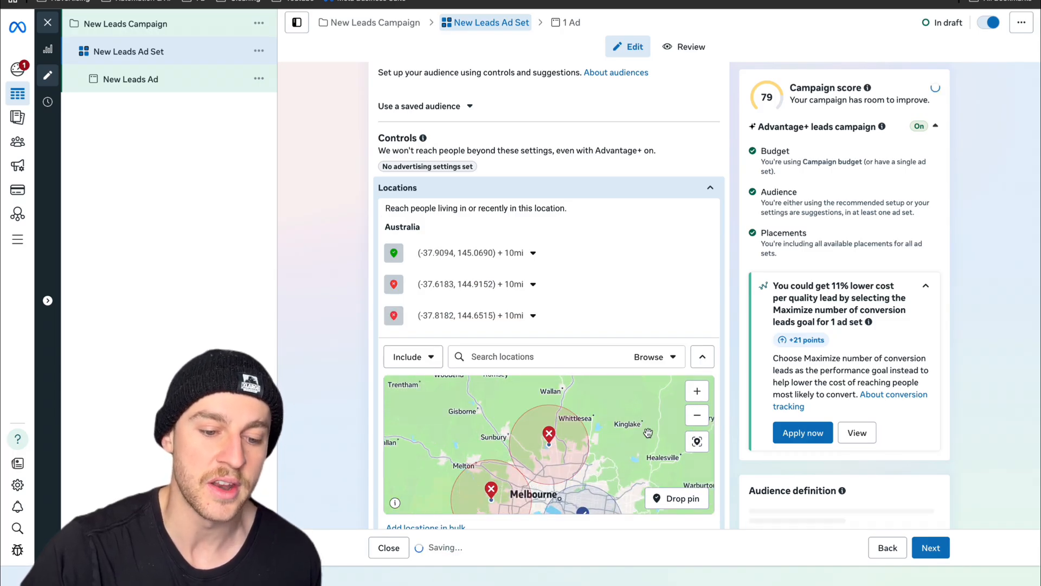
left_click(697, 415)
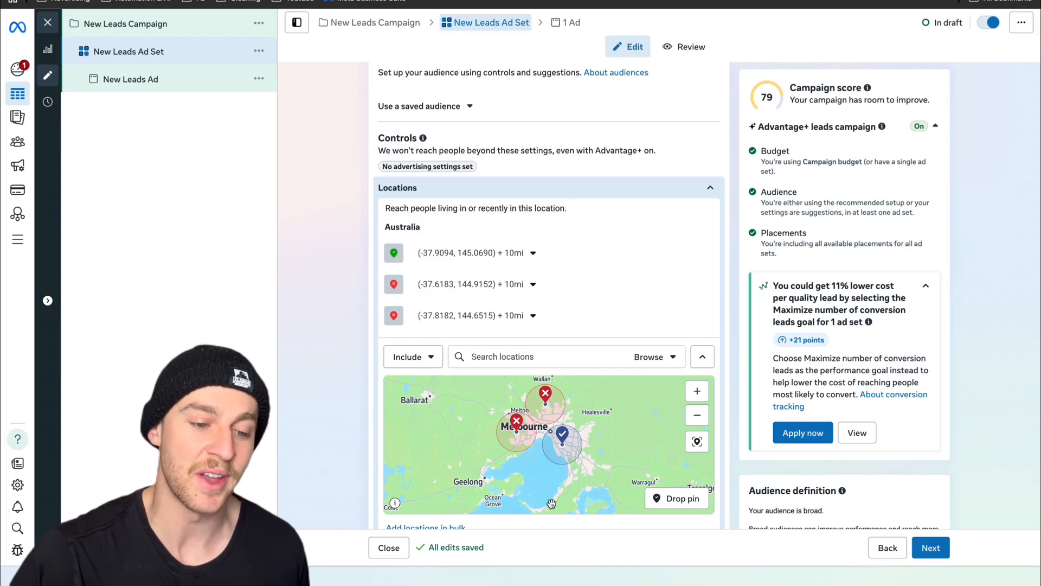
- Keep the ad set's remaining audience, transparency and placement settings as they are and continue to the ad level
scroll(642, 524, "down", 4)
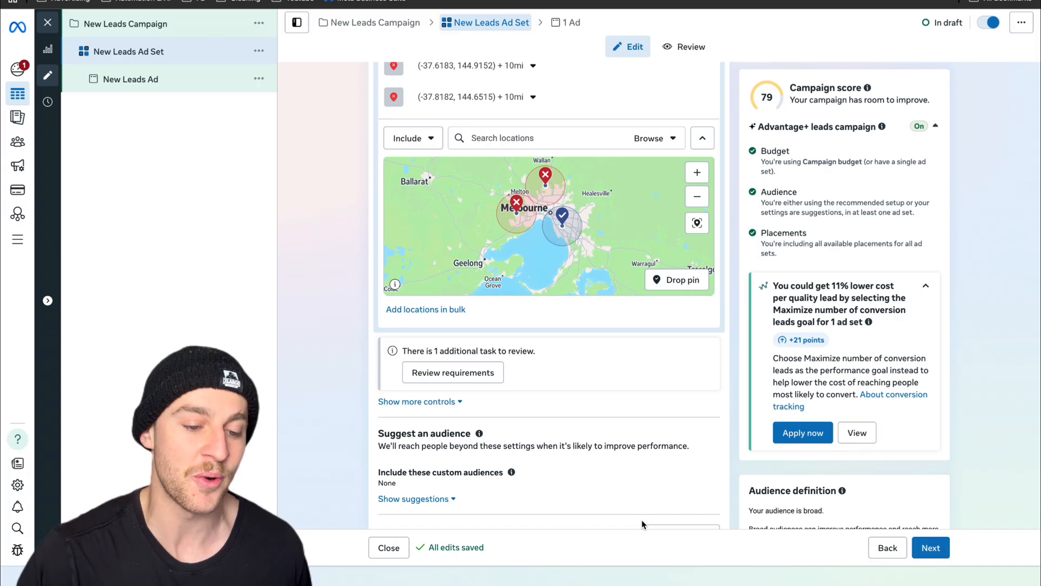
scroll(725, 354, "down", 5)
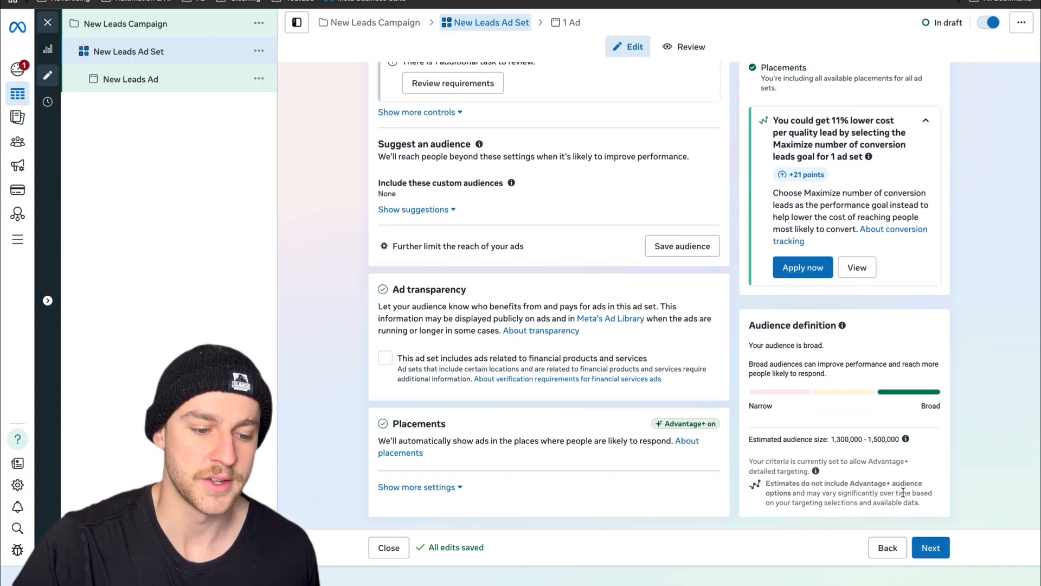
left_click(932, 548)
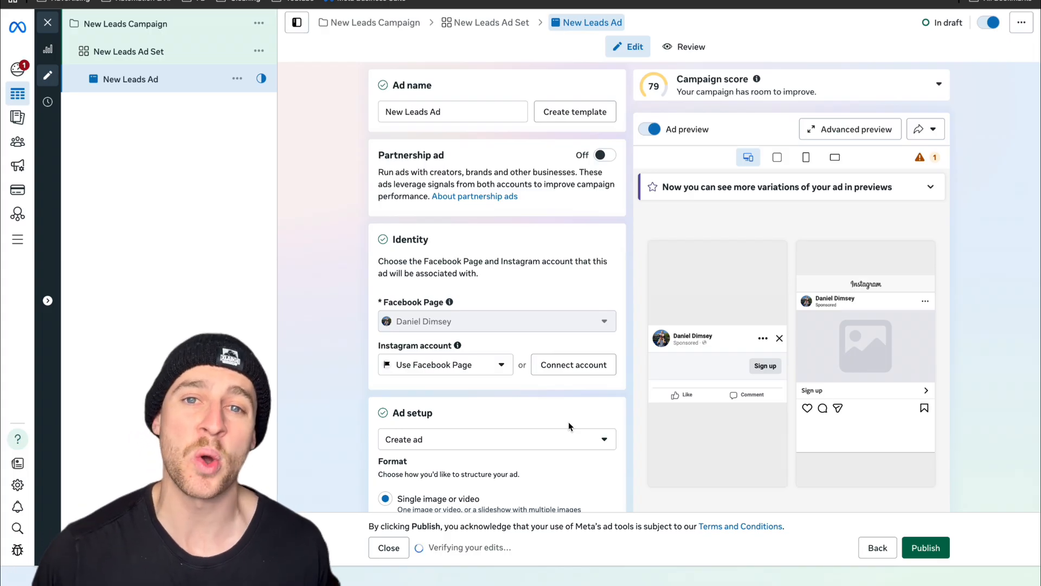
- Examine the ad's identity, format, multi-advertiser, instant form destination and lead delivery settings down to the ad creative section
scroll(569, 421, "down", 3)
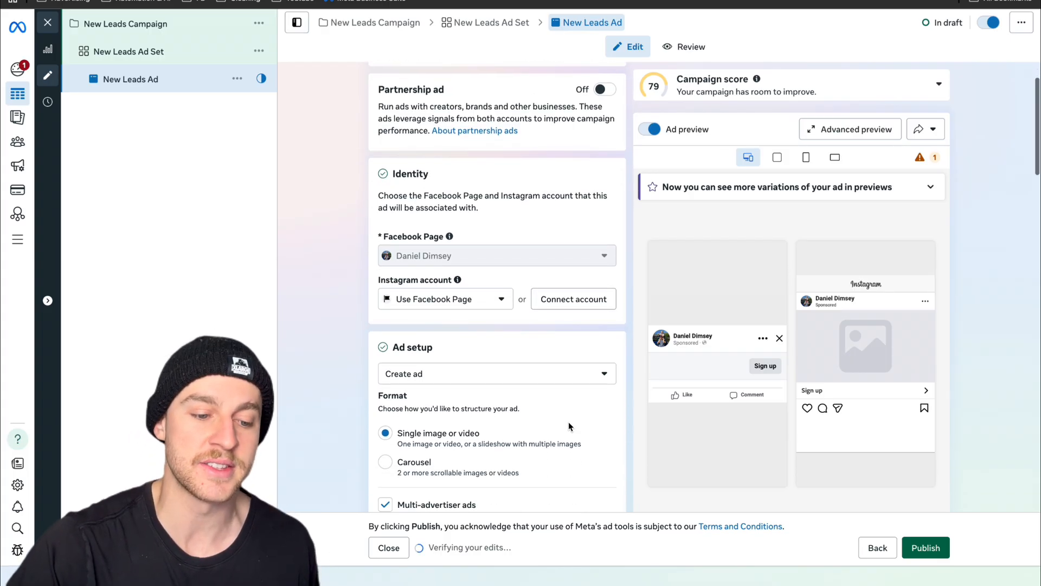
scroll(569, 427, "down", 5)
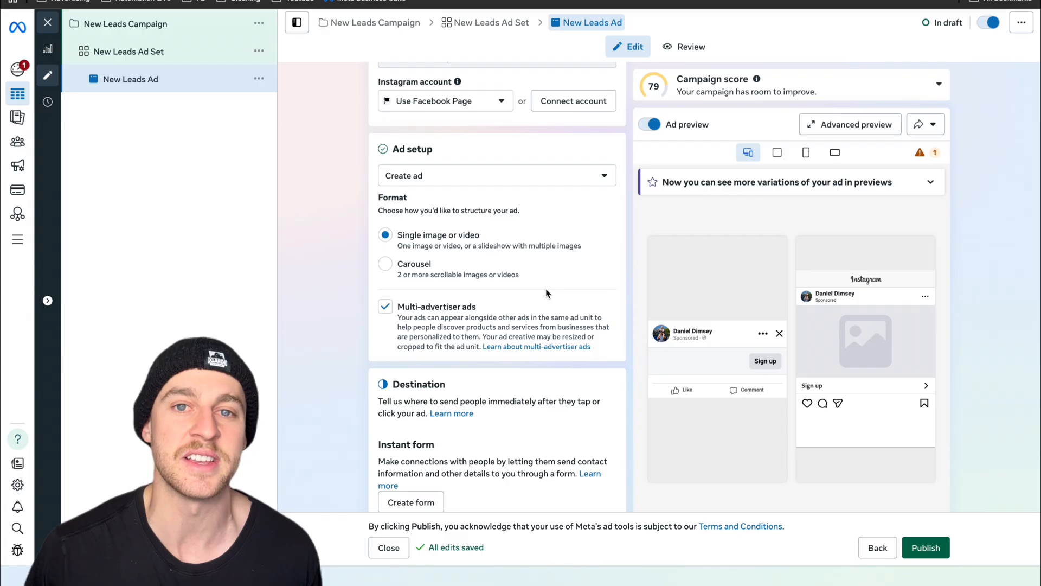
scroll(547, 293, "down", 1)
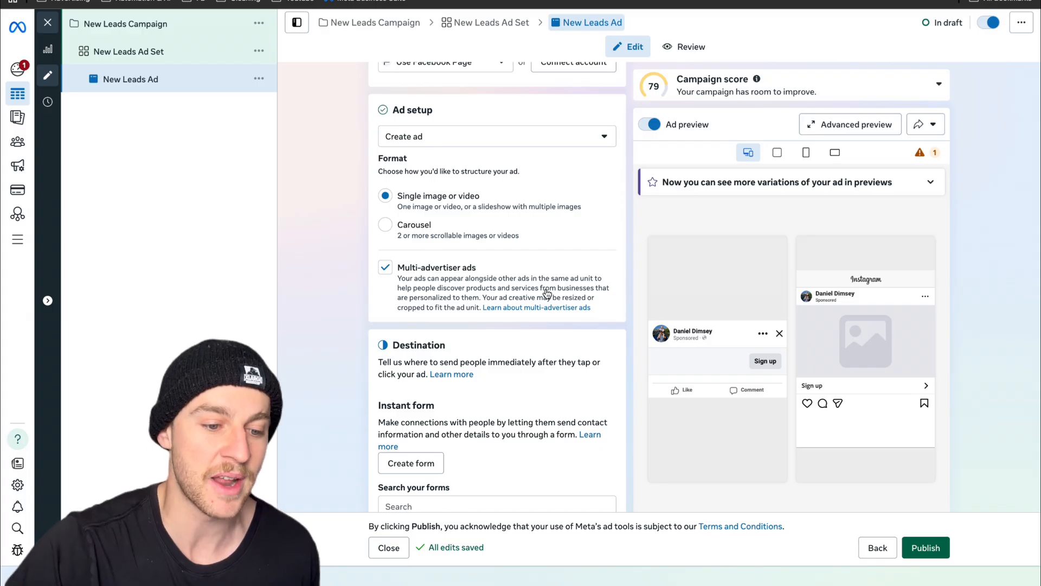
scroll(546, 294, "down", 2)
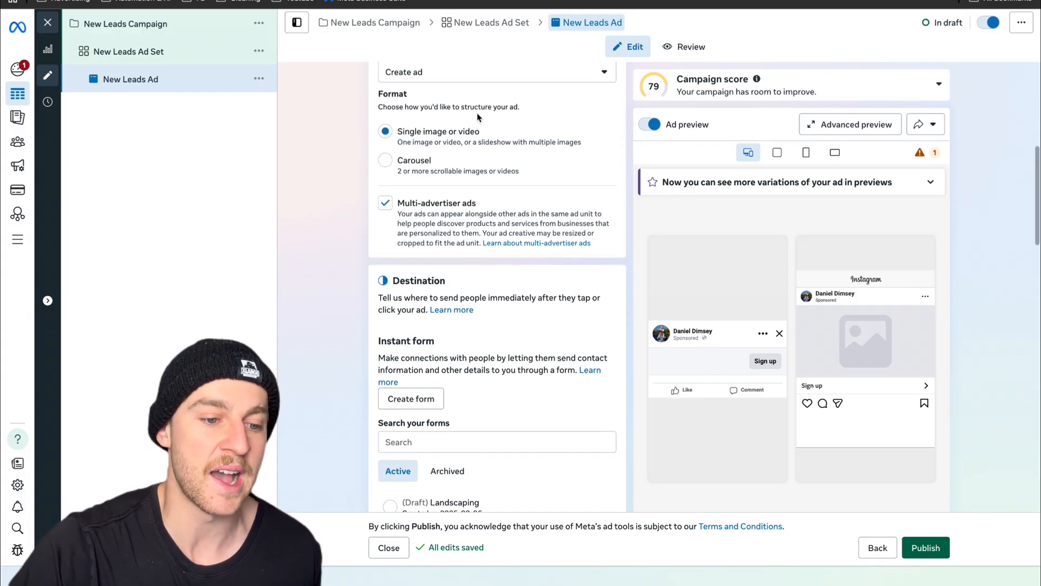
scroll(507, 246, "down", 4)
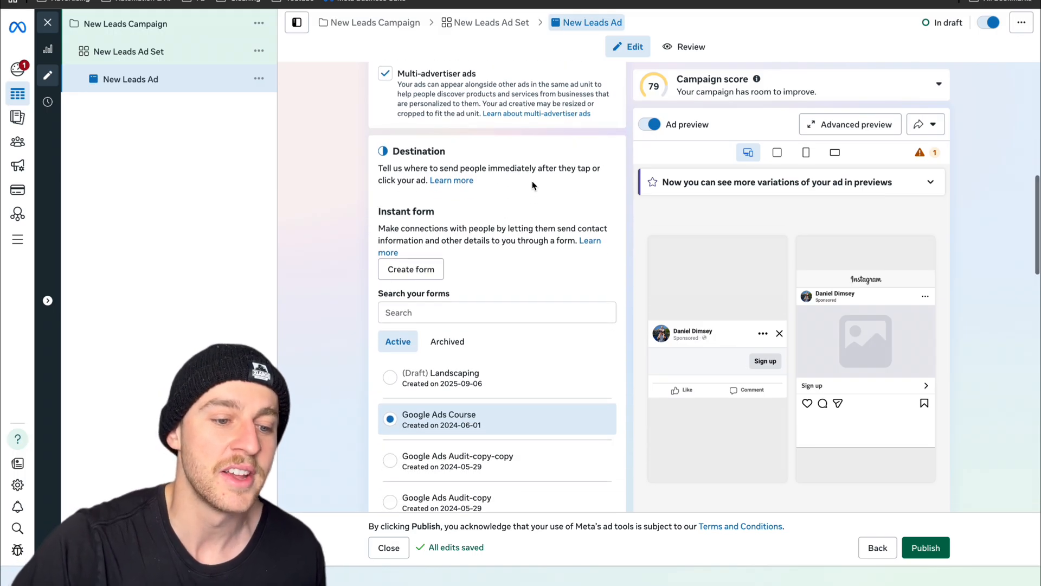
scroll(531, 184, "up", 3)
scroll(472, 362, "down", 14)
scroll(472, 362, "down", 10)
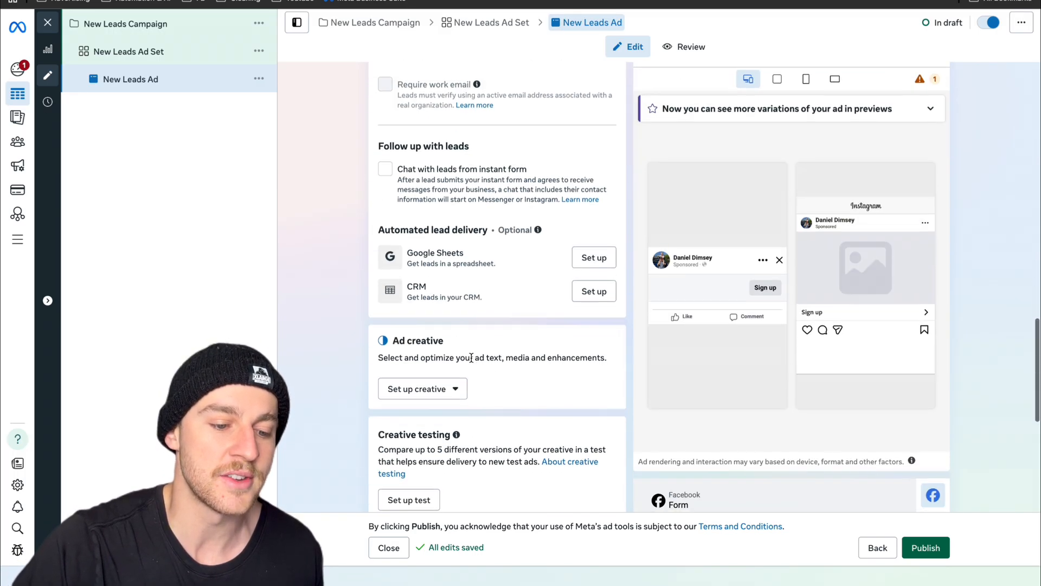
- Start an image ad creative using the first account image, the 1080 × 1080 photo of the Just Perfect Home Services van
left_click(460, 279)
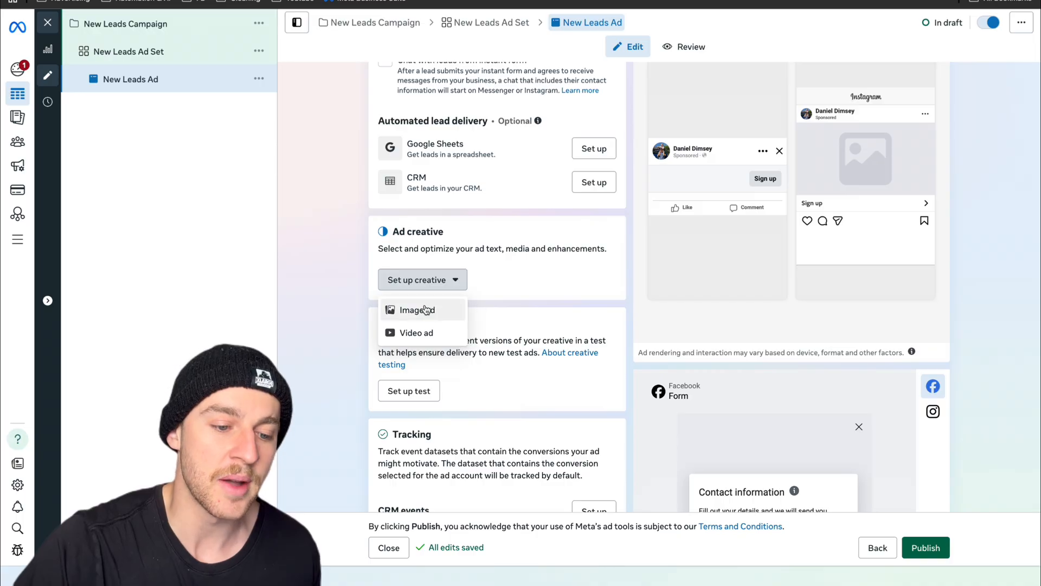
left_click(425, 309)
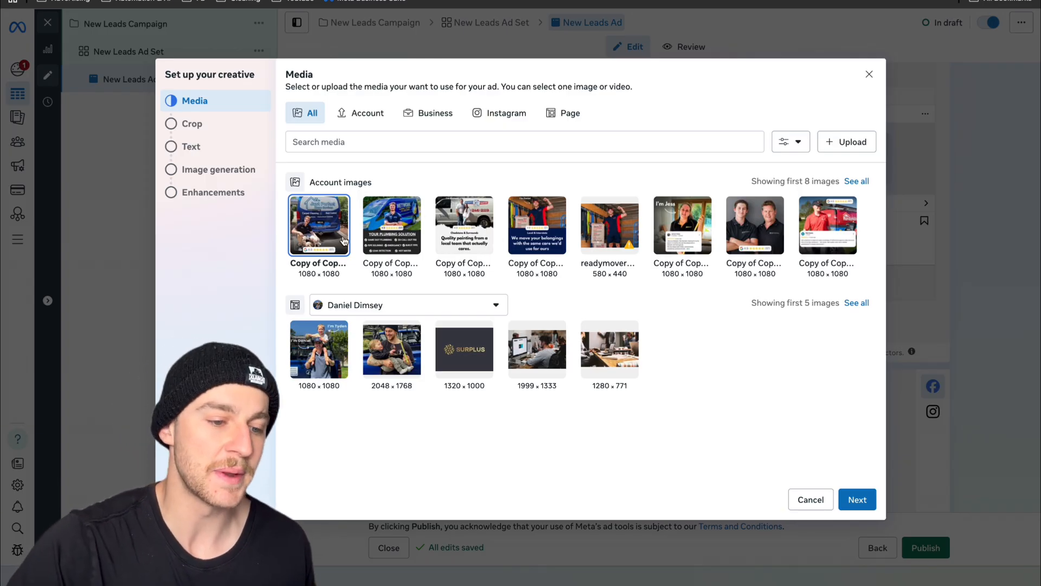
mouse_move(311, 241)
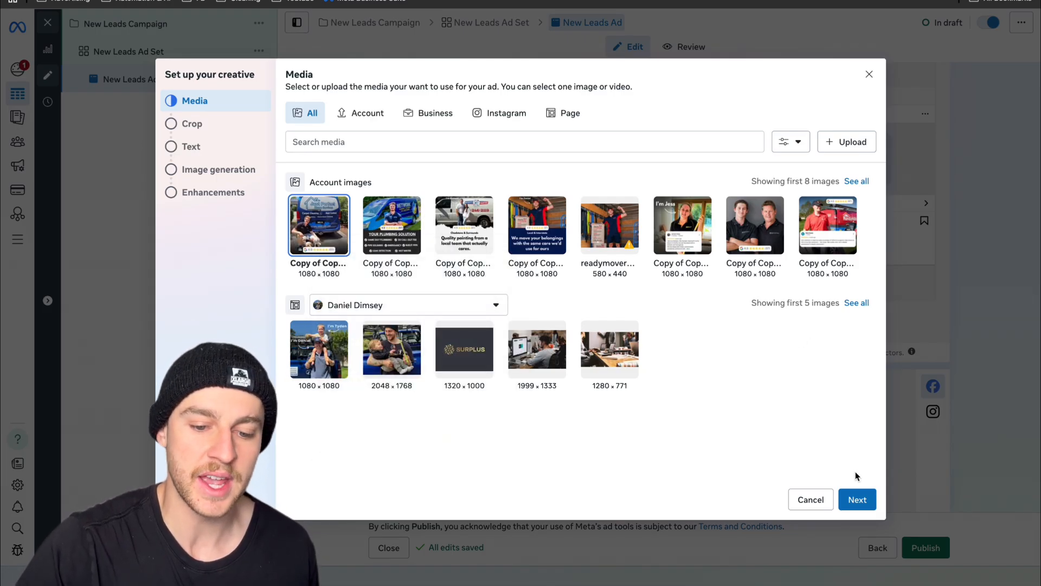
left_click(856, 499)
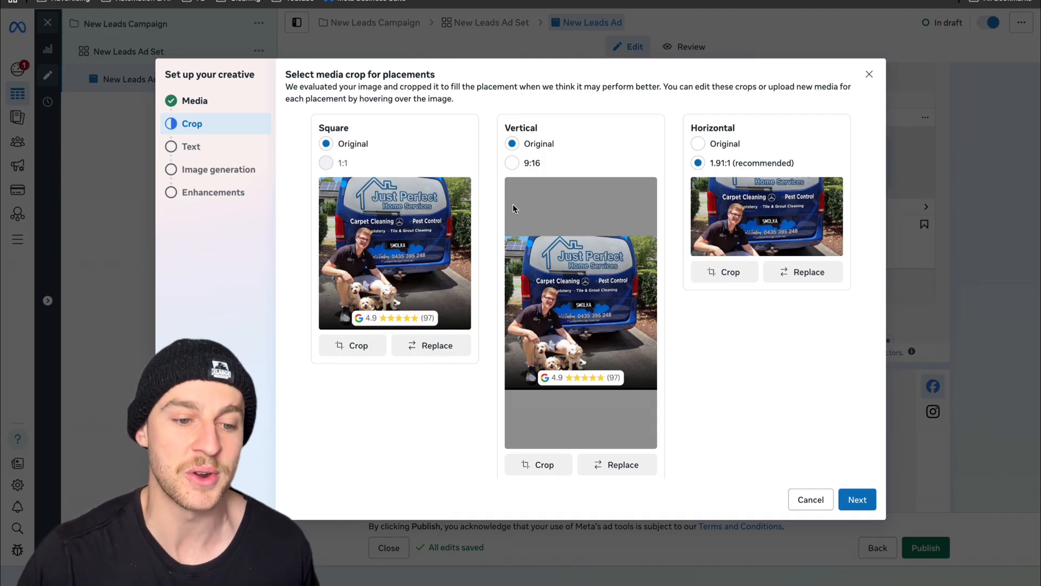
- Set the horizontal placement's crop to Original and accept the media crops
left_click(698, 144)
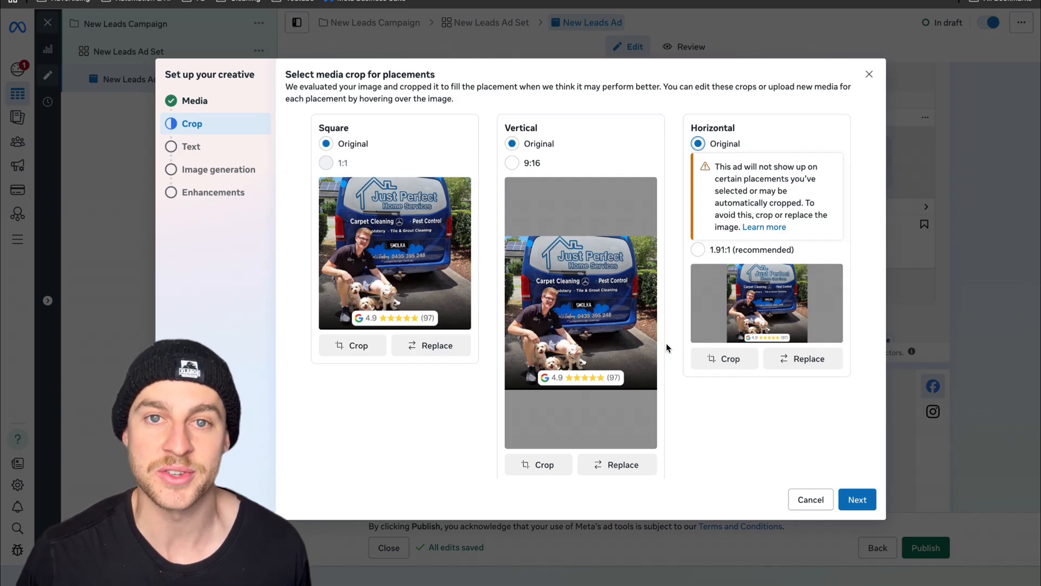
scroll(668, 349, "down", 1)
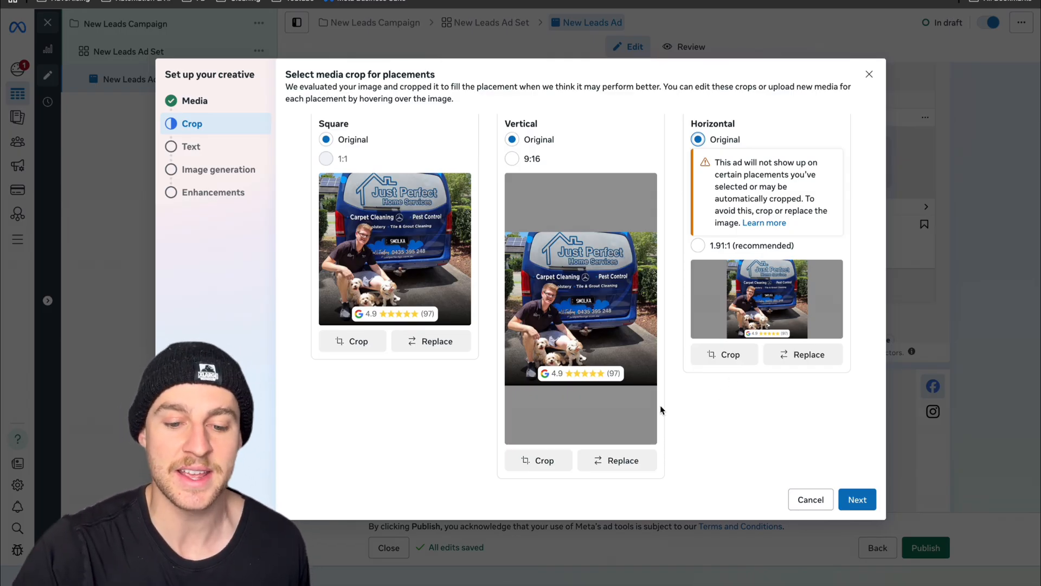
left_click(855, 500)
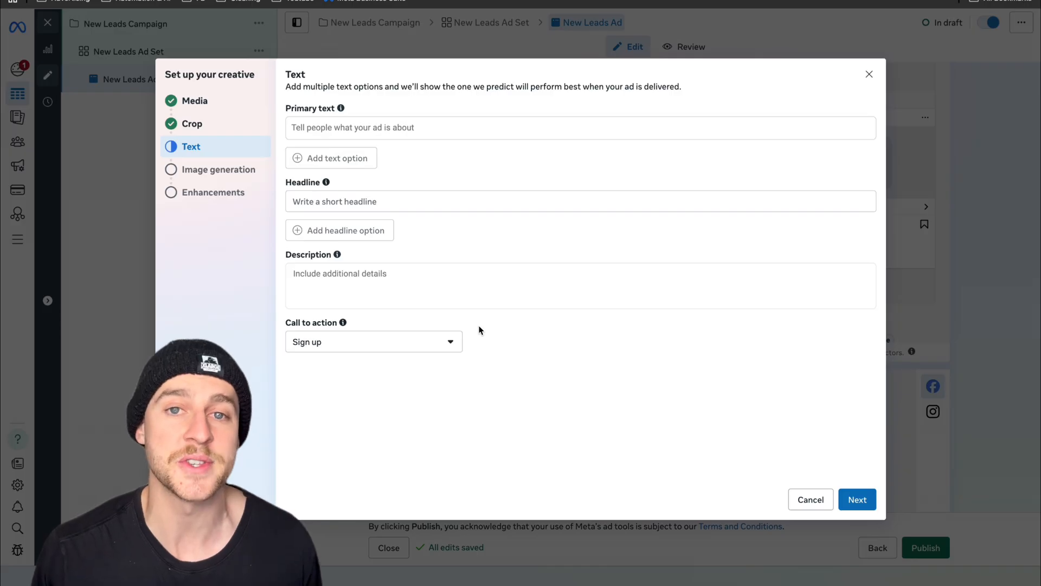
- Leave the creative's text fields empty and skip the AI-generated image variations without selecting any
left_click(858, 498)
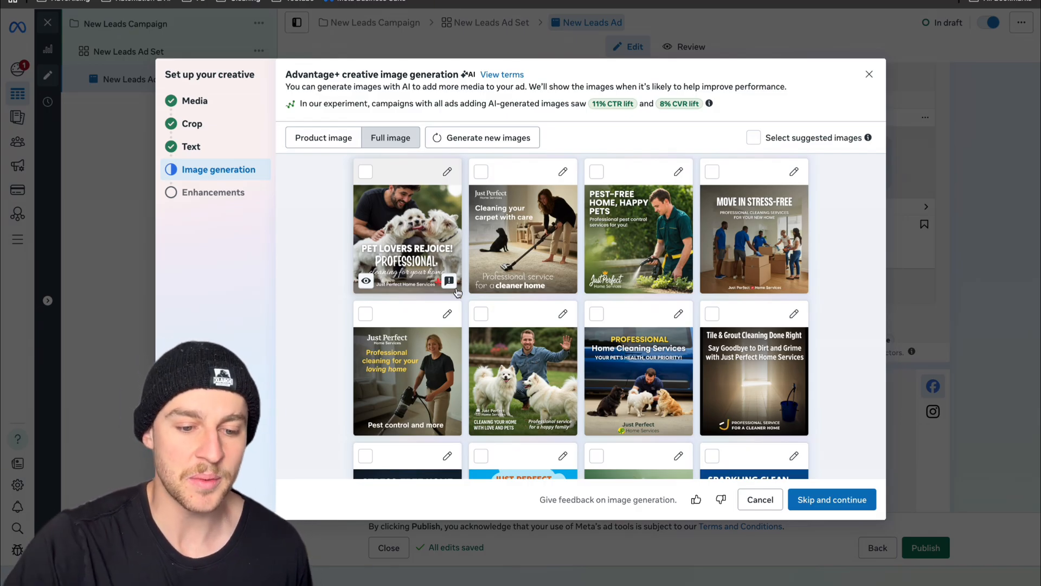
scroll(603, 398, "down", 2)
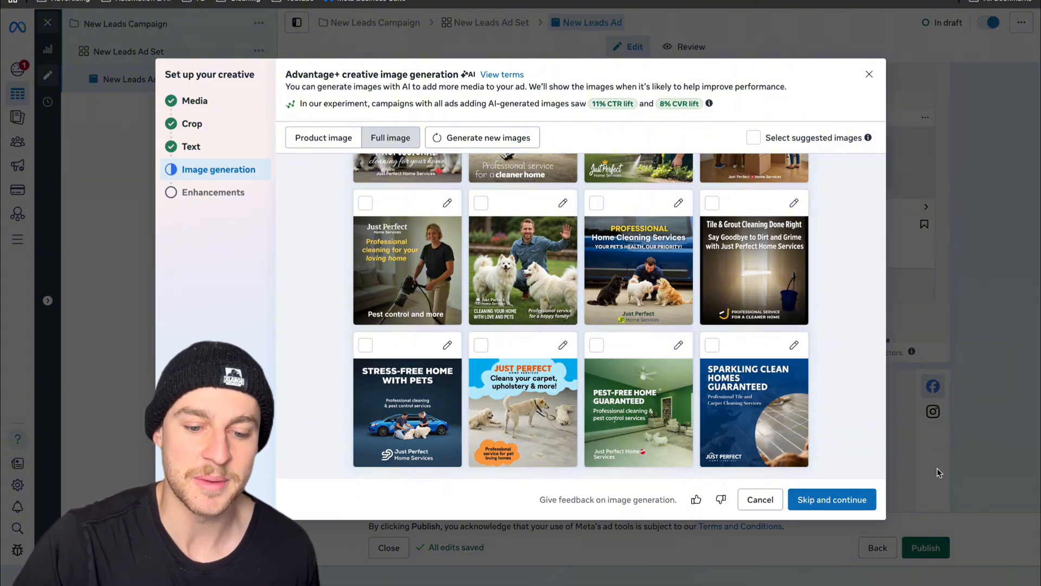
left_click(851, 498)
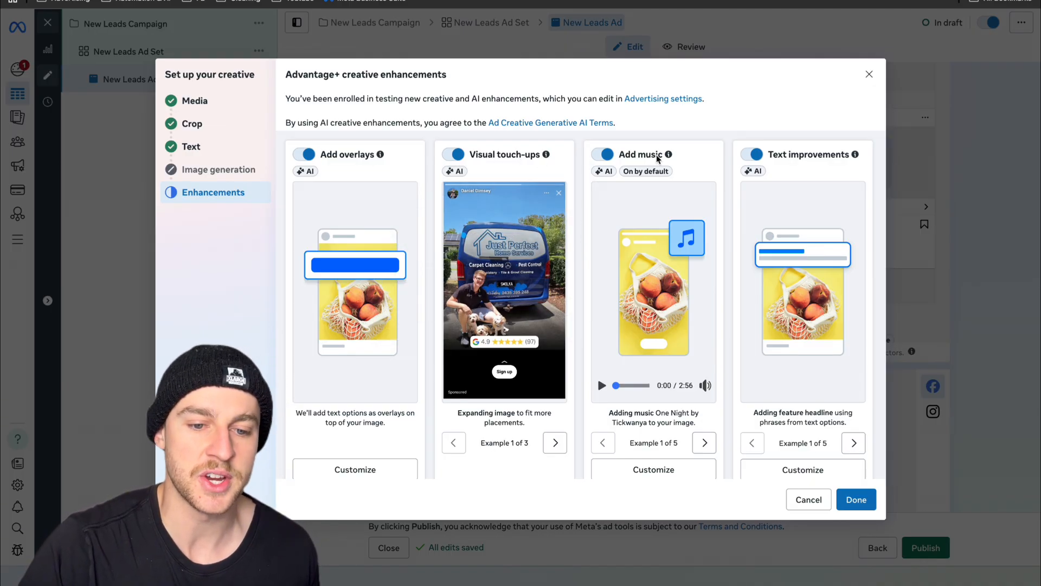
- Turn off the Text improvements, Enhance CTA and Add animation enhancements, and finish the creative setup
left_click(755, 156)
scroll(758, 184, "down", 5)
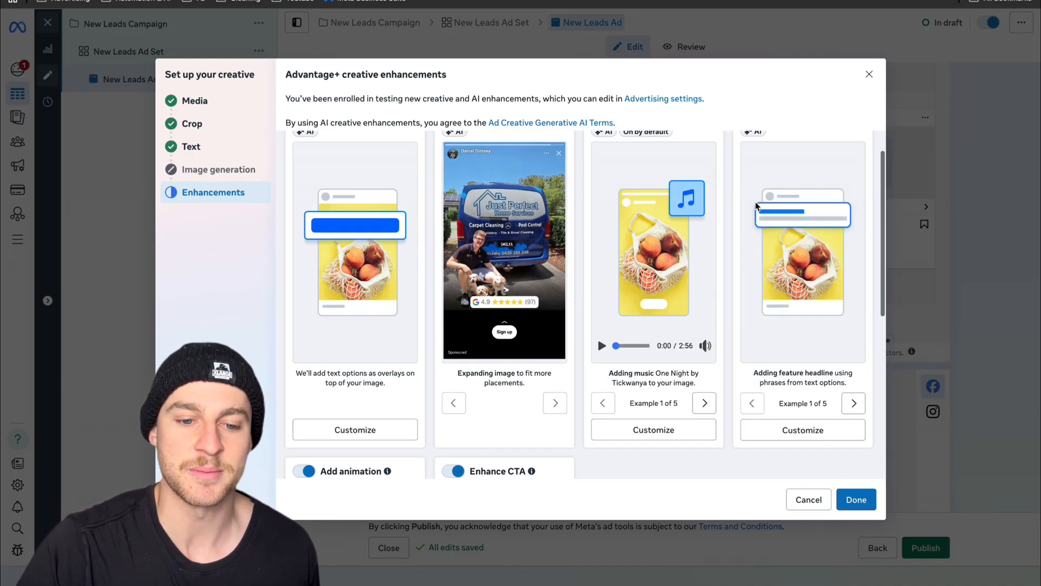
left_click(457, 192)
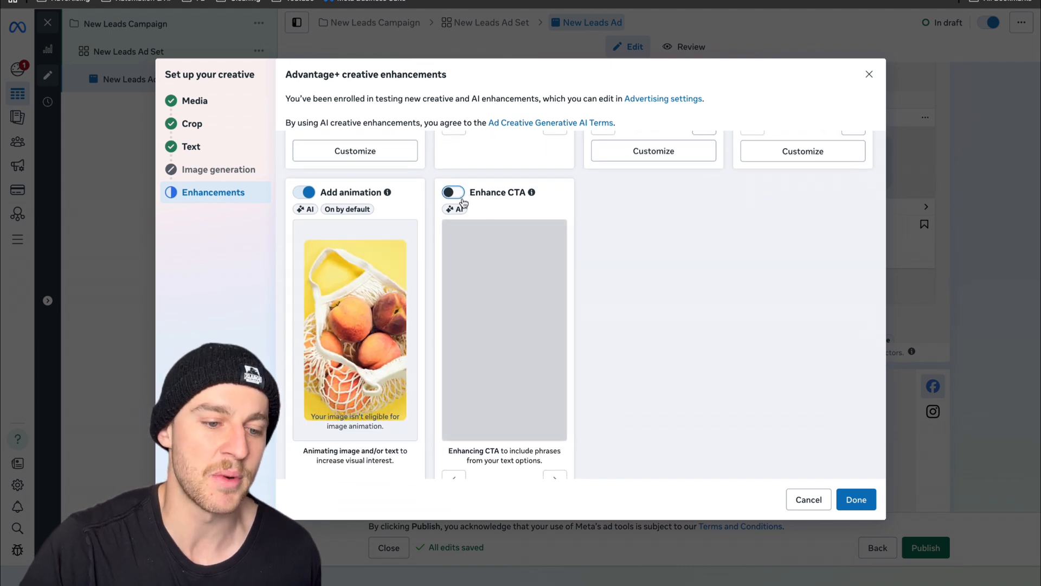
left_click(386, 193)
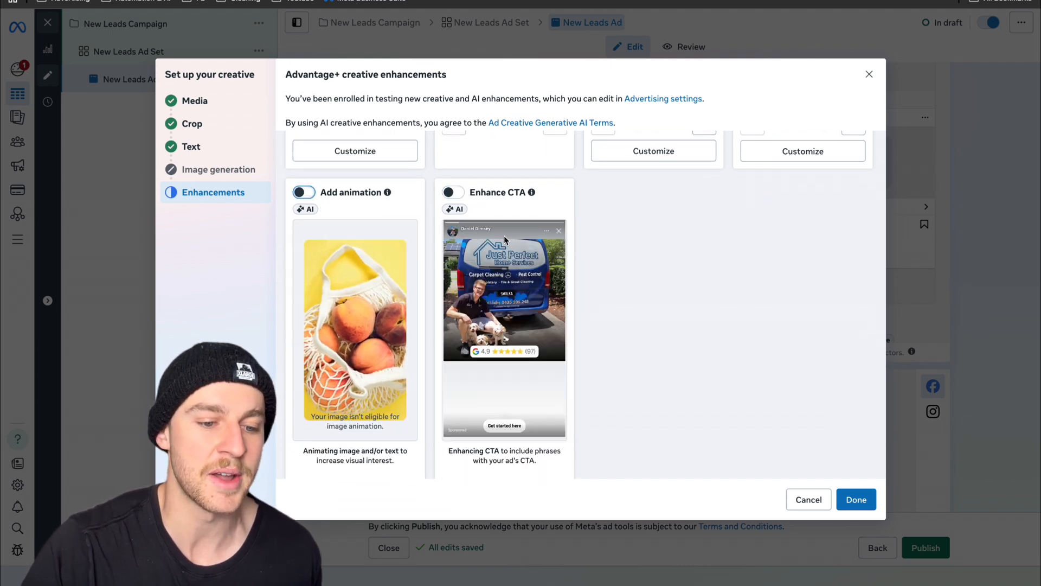
scroll(503, 235, "up", 5)
scroll(760, 278, "down", 2)
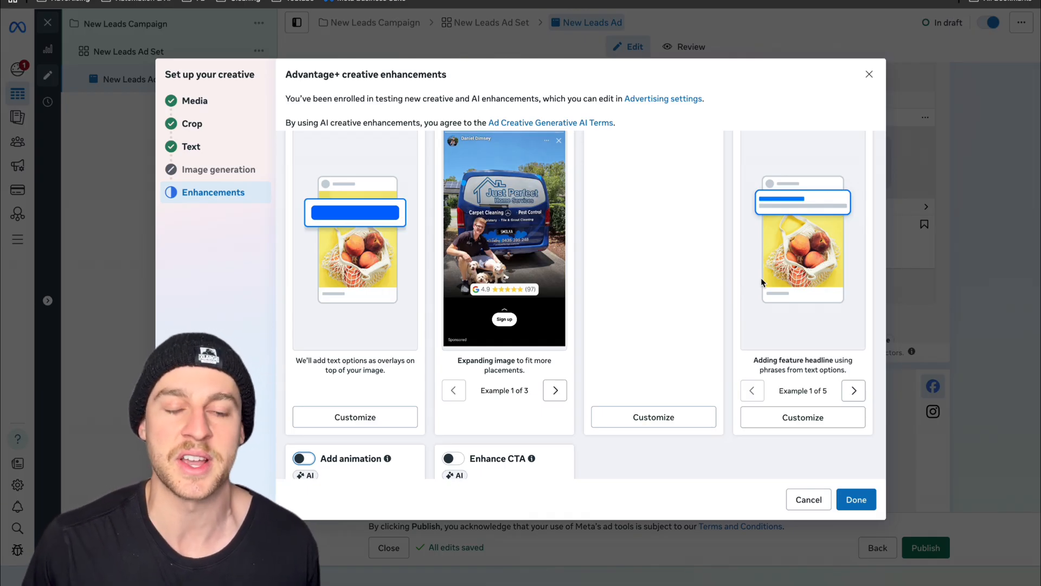
scroll(761, 277, "down", 4)
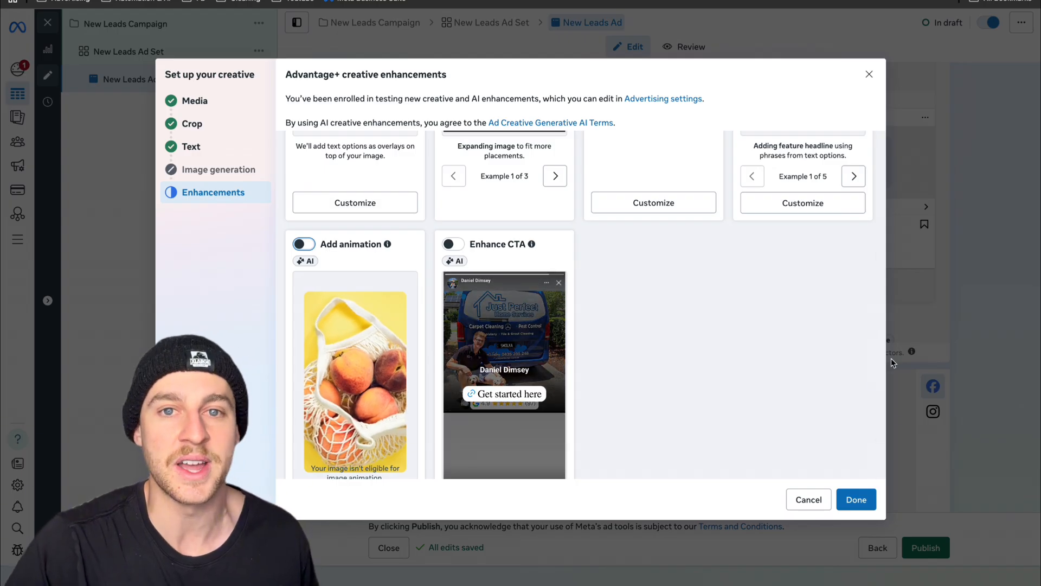
left_click(856, 499)
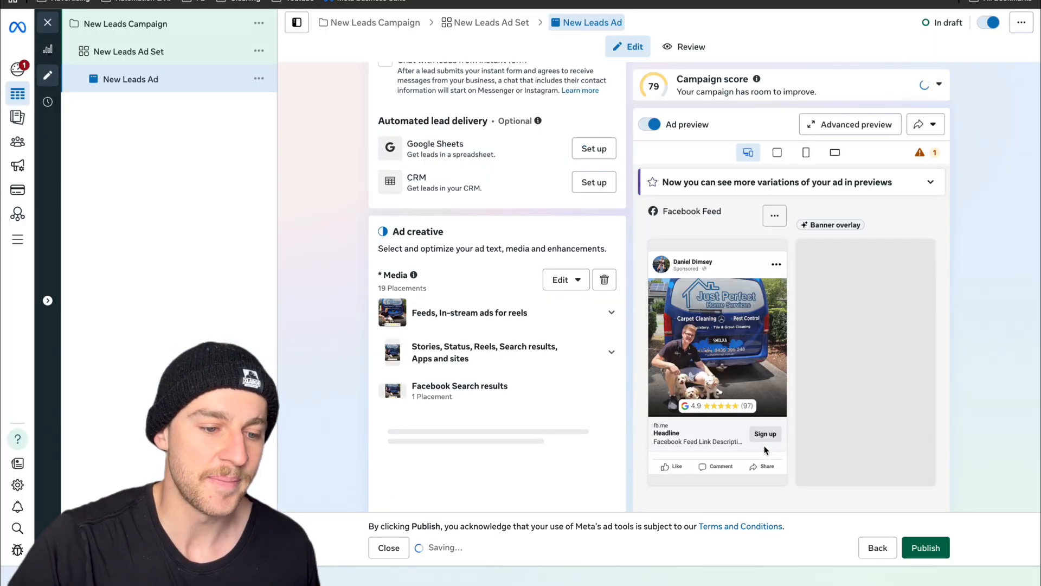
- Fill in the primary text with a local carpet cleaner's introduction for Chadstone & Surrounds, covering services, satisfaction guarantee, serviced suburbs and a "Get Quote" prompt
scroll(555, 352, "down", 6)
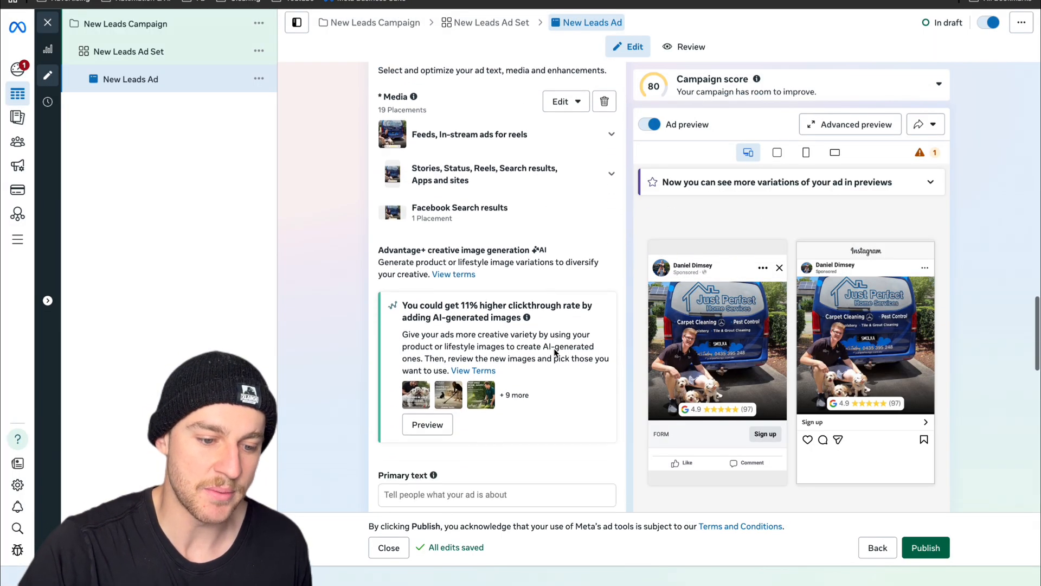
left_click(488, 298)
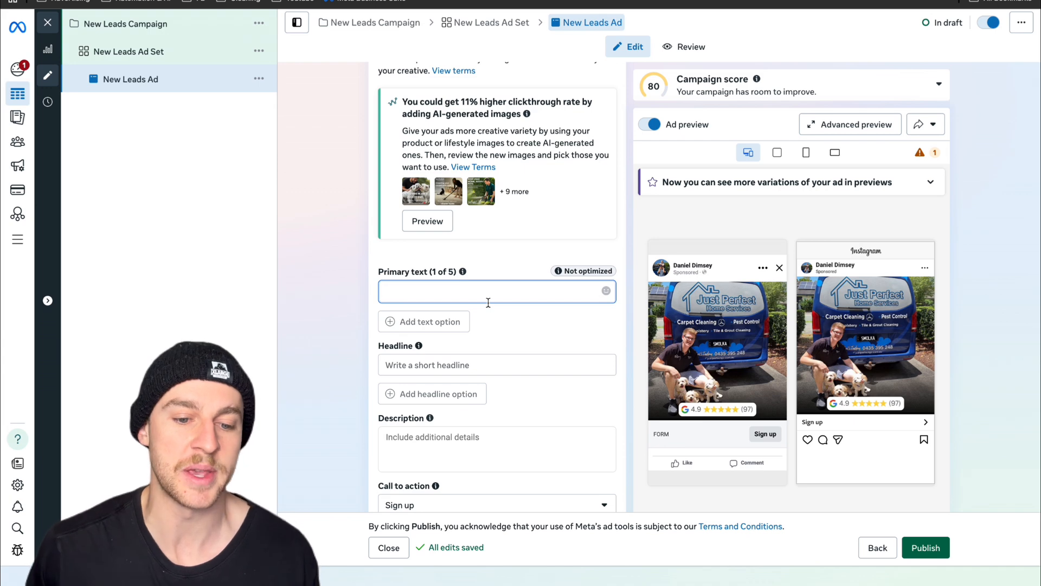
type("Hey everyone! 👋 I’m Luke, a local carpet cleaner based here in Chadstone & Surrounds.  I help families and small businesses keep their carpets fresh, clean, and healthy.  Whether it’s for a regular refresh, end of lease clean, or removing tough stains and pet smells.  I use eco friendly, pet and child safe products and take pride in every job. No rushing, no hidden fees, just honest local service.  Every clean comes with a 100% satisfaction guarantee. If you’re not happy, I’ll make it right.  📍 Servicing Chadstone, Ashwood, Mount Waverley, Oakleigh, Hughesdale, Malvern East, Glen Iris, and surrounding suburbs.  🧽 Same day and weekend bookings available.  If your carpets need a freshen up, tap \"Get Quote\" below and I’ll send you a quick, no obligation price today.  Thanks heaps for supporting local 🙏 — Luke")
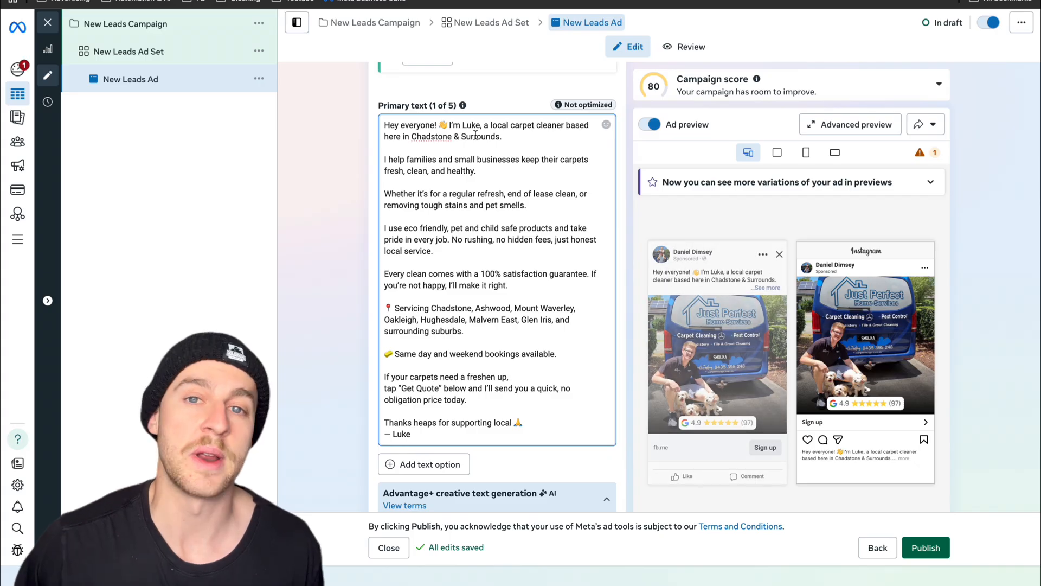
scroll(549, 350, "down", 1)
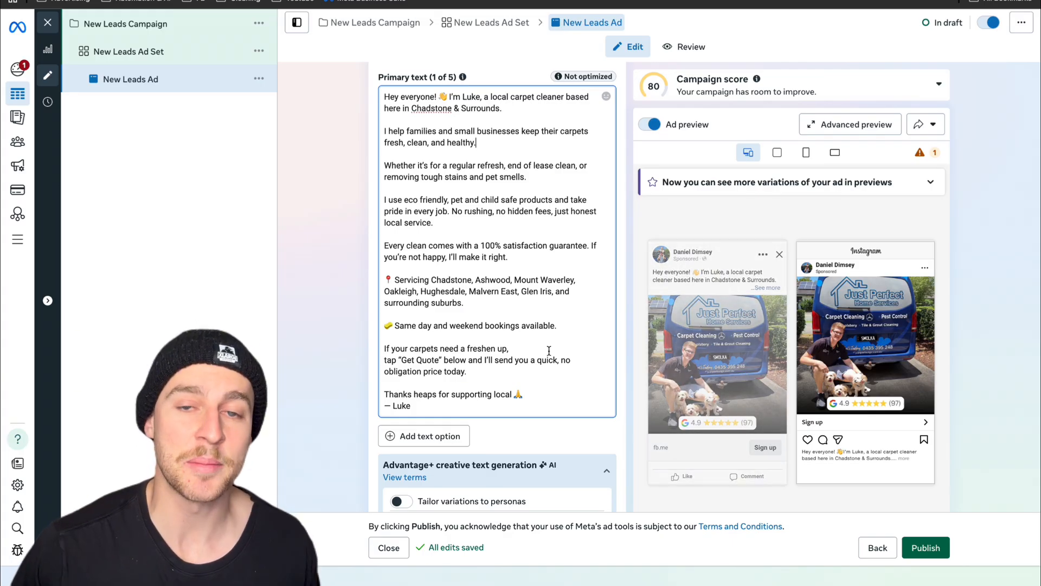
- Set the ad headline to "Get Your Carpets Cleaned", leaving the AI-generated primary text variations unselected
scroll(548, 350, "down", 1)
scroll(549, 350, "down", 5)
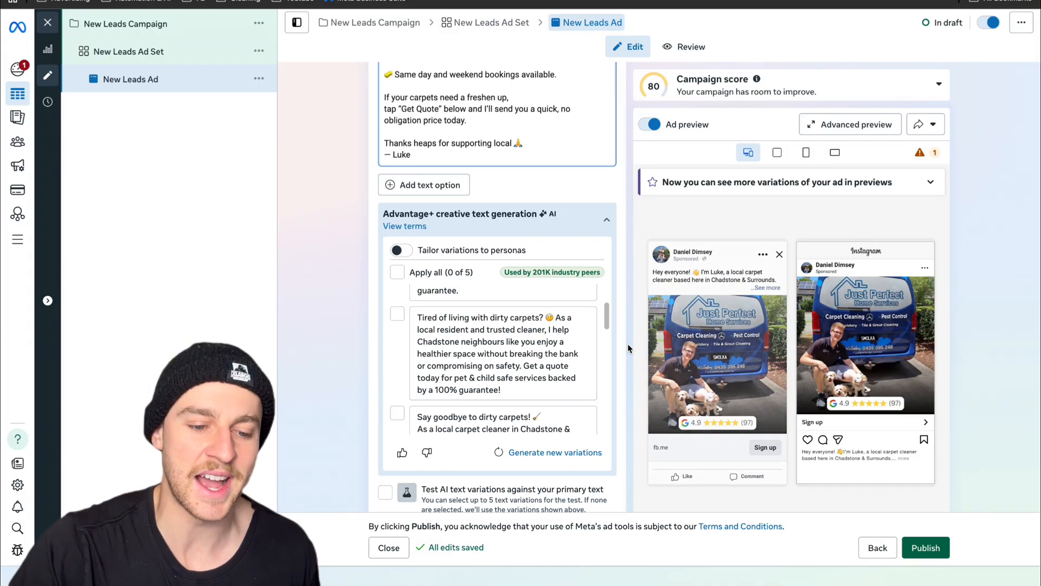
scroll(627, 343, "down", 5)
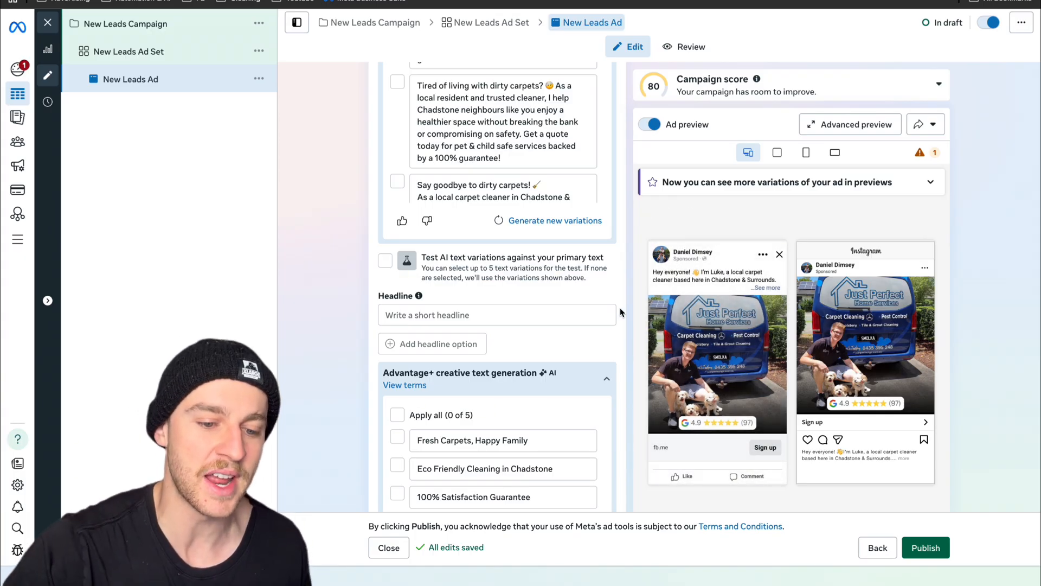
scroll(620, 308, "down", 1)
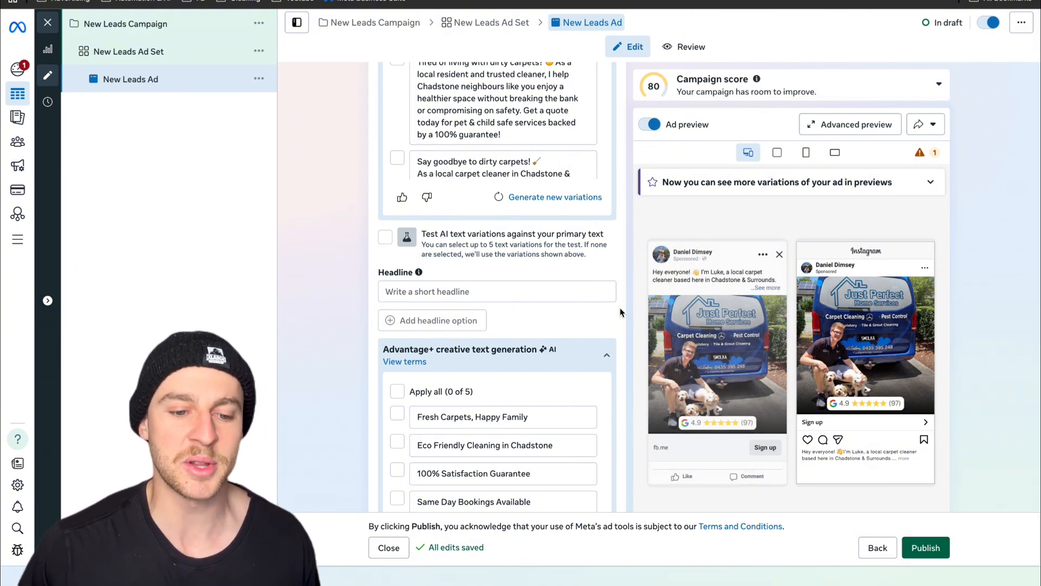
mouse_move(691, 296)
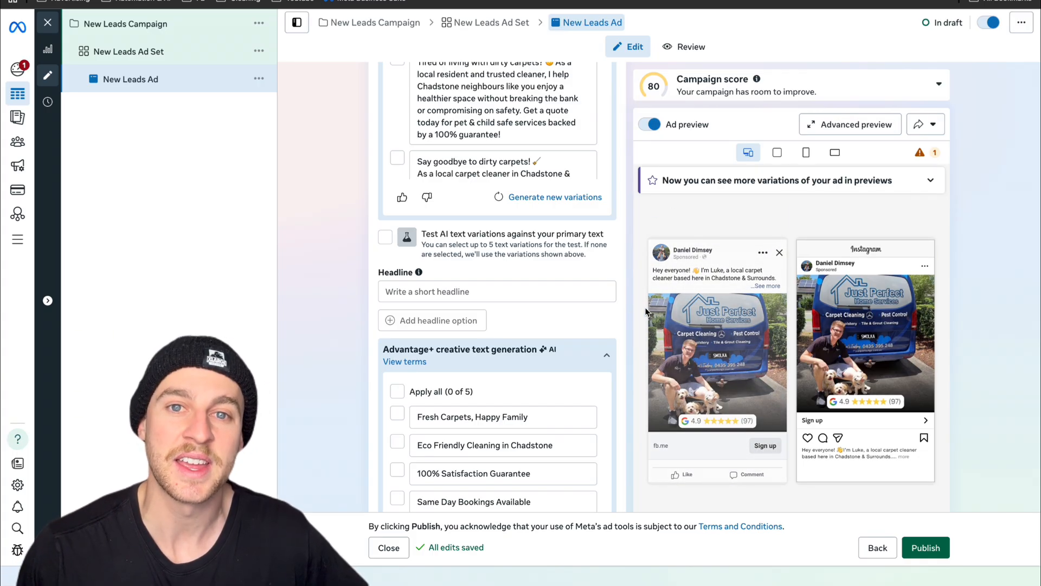
mouse_move(745, 279)
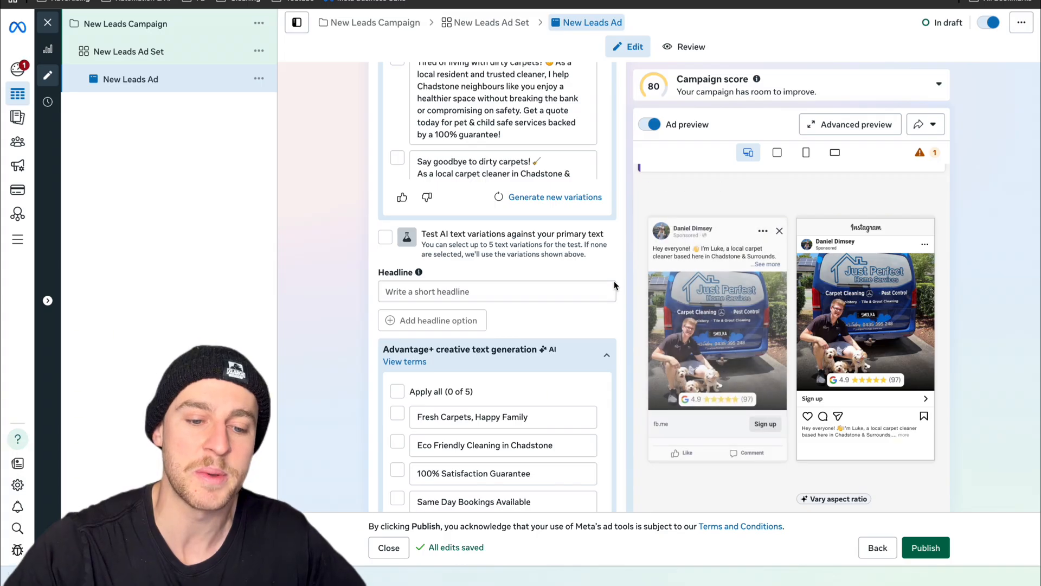
left_click(578, 294)
left_click(552, 304)
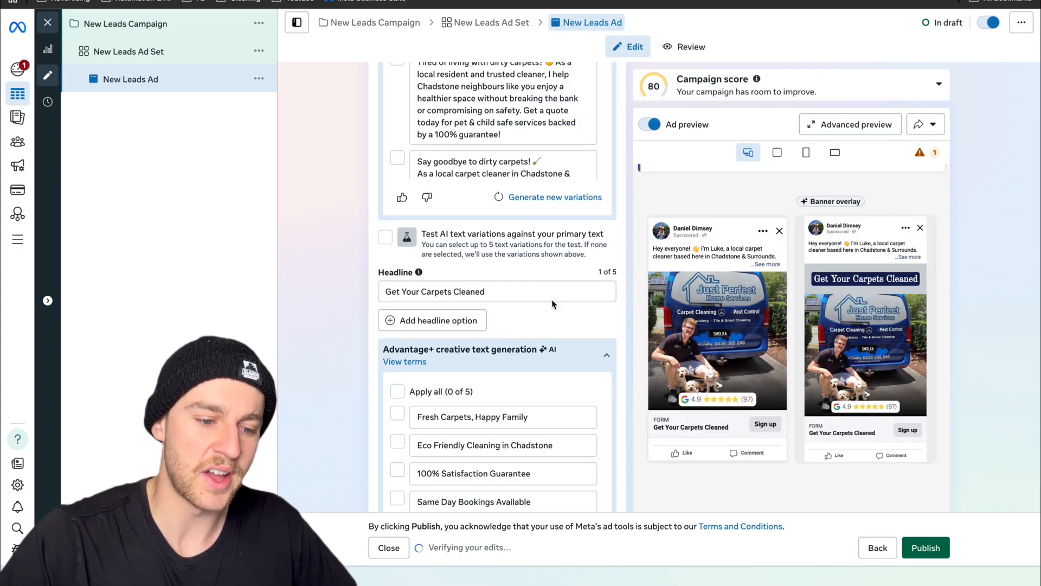
- Enter "400+ Carpets Cleaned This Year" as the ad description and set the call to action to Get quote
scroll(553, 304, "down", 5)
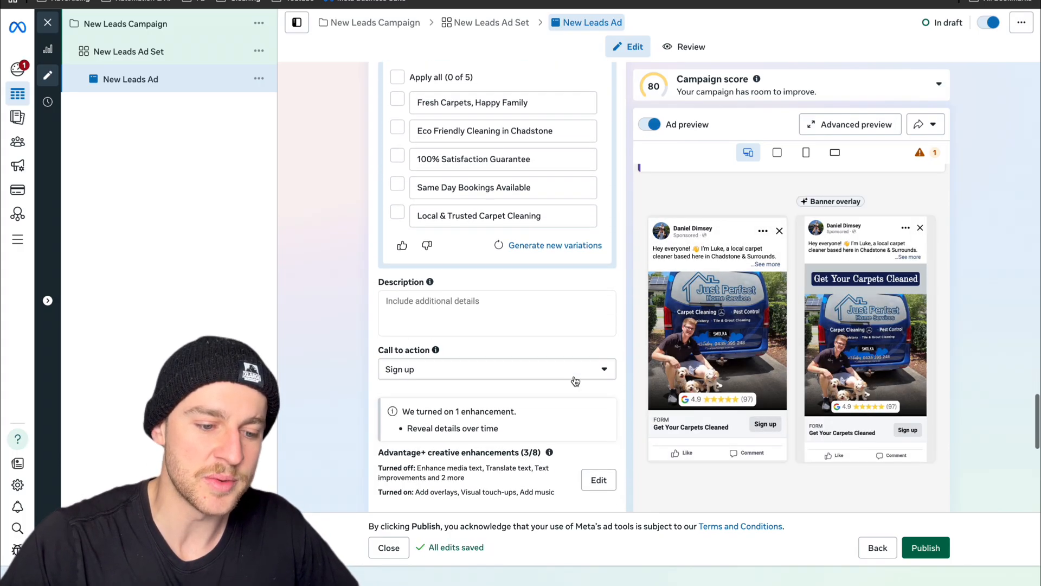
left_click(502, 307)
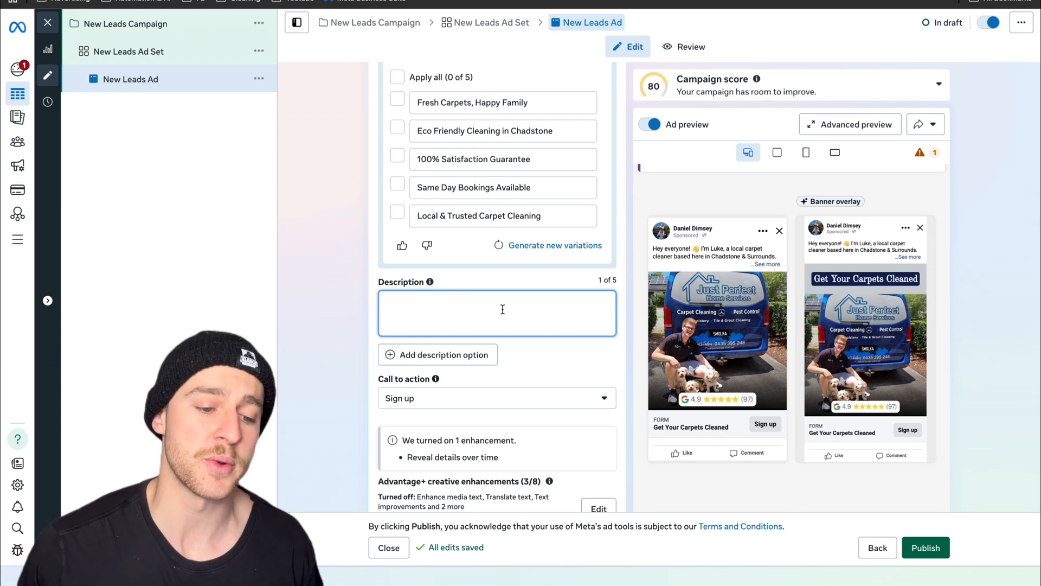
type("400+ Carpets Cleaned This Year")
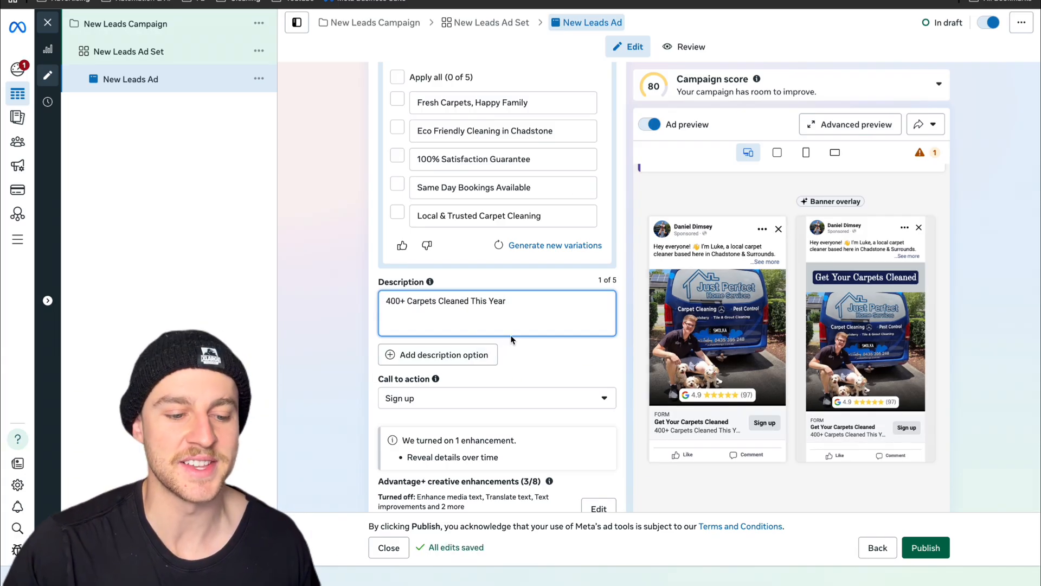
scroll(525, 367, "down", 1)
left_click(488, 367)
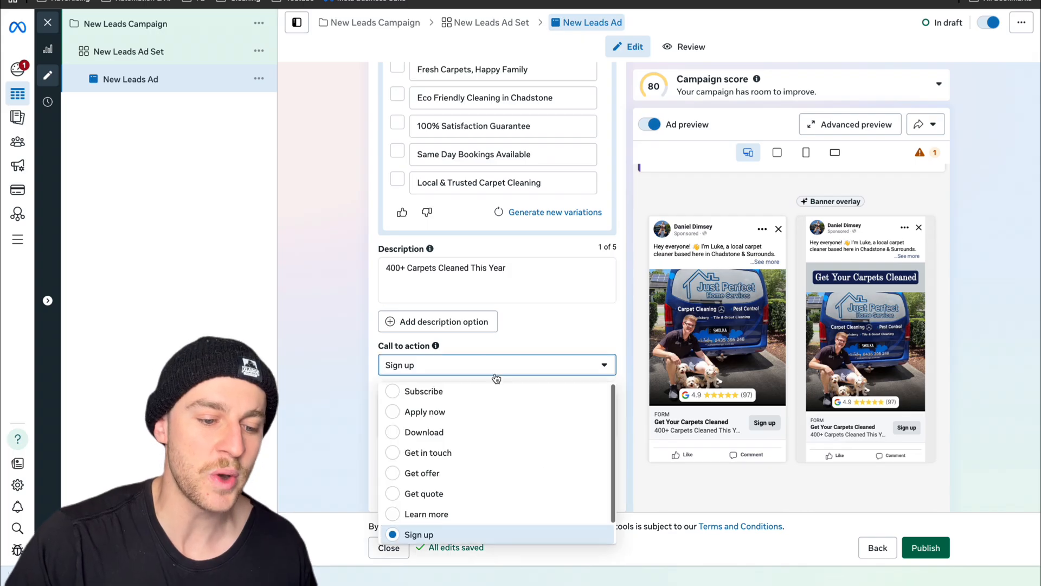
left_click(464, 481)
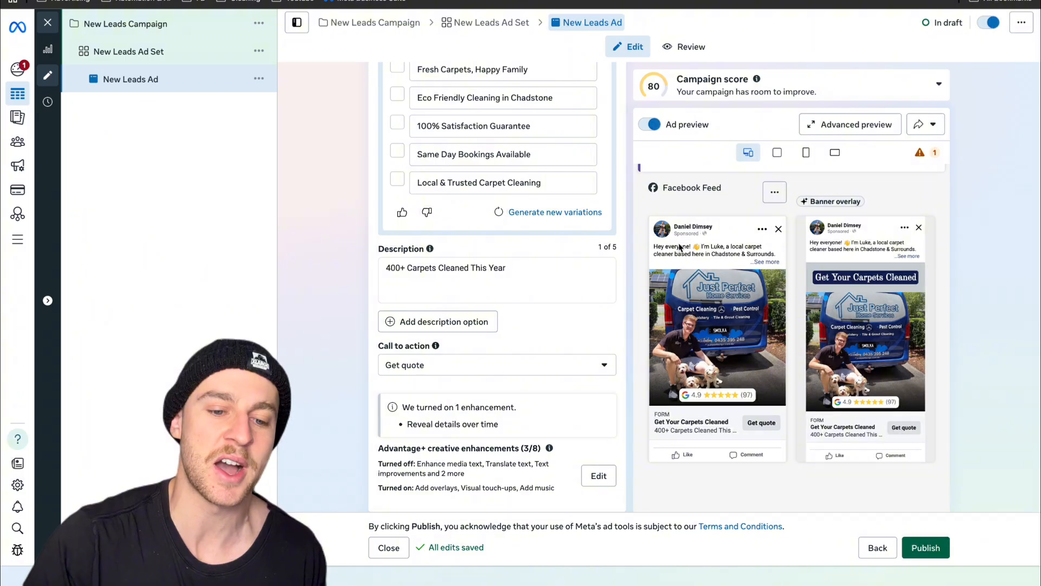
- Review the ad previews, checking the primary text, image, headline, description and call to action
scroll(733, 256, "down", 1)
scroll(732, 256, "down", 3)
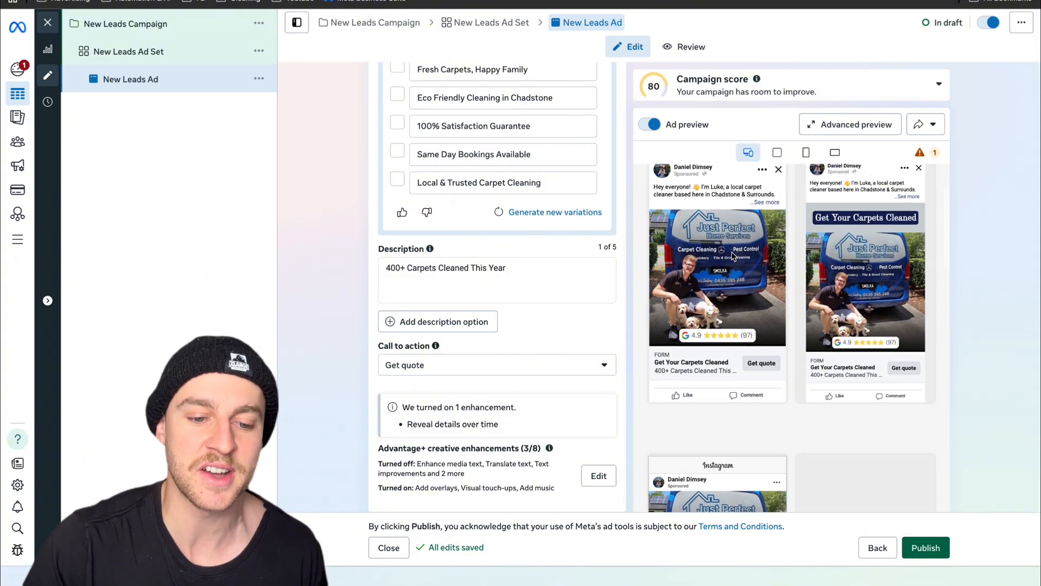
scroll(733, 257, "down", 1)
scroll(733, 256, "up", 1)
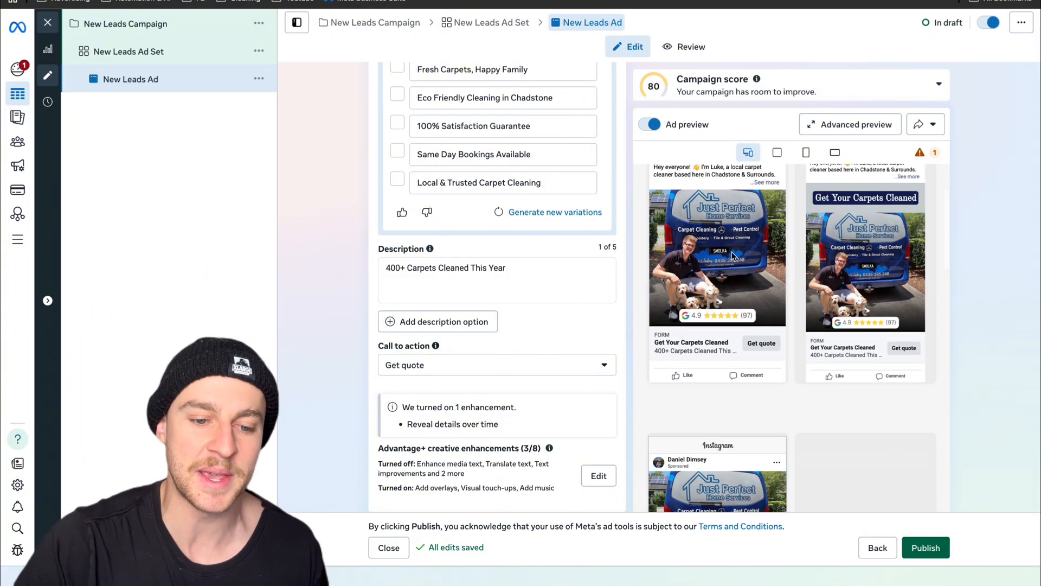
scroll(734, 257, "up", 1)
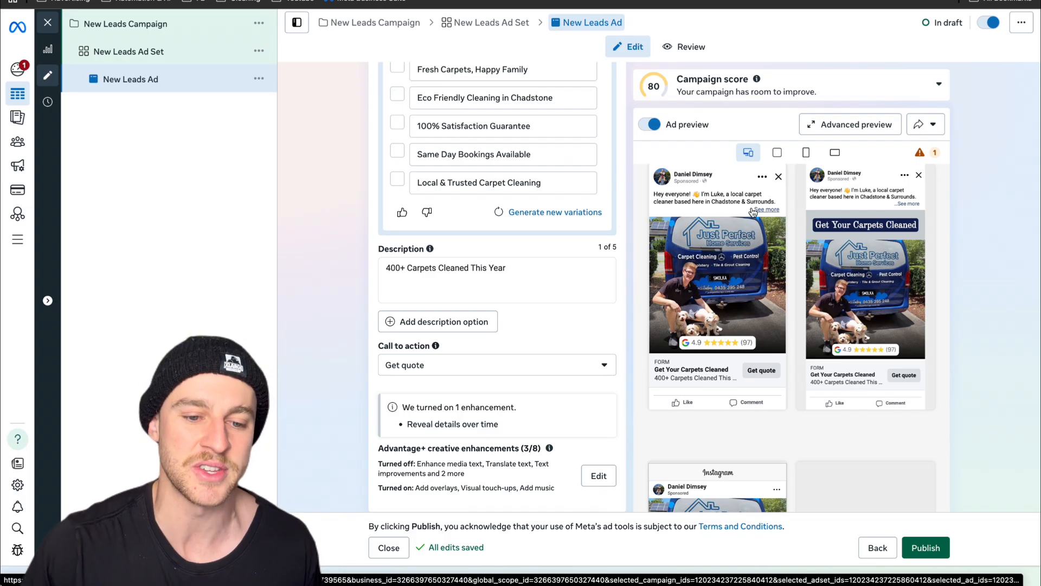
scroll(472, 336, "down", 3)
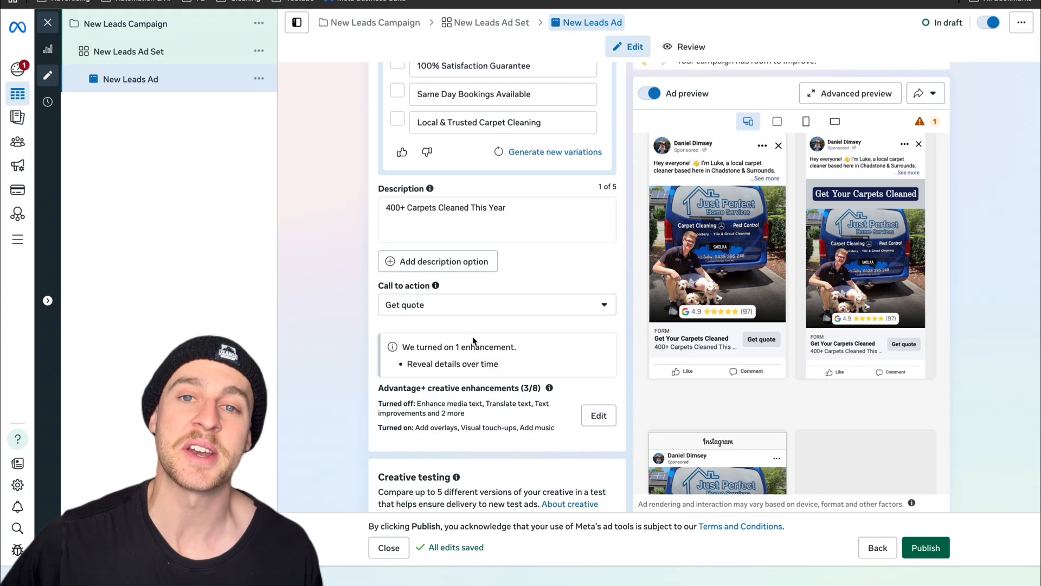
- Create a new instant form for the ad's destination, keeping the More volume form type and Restricted sharing
scroll(473, 340, "up", 7)
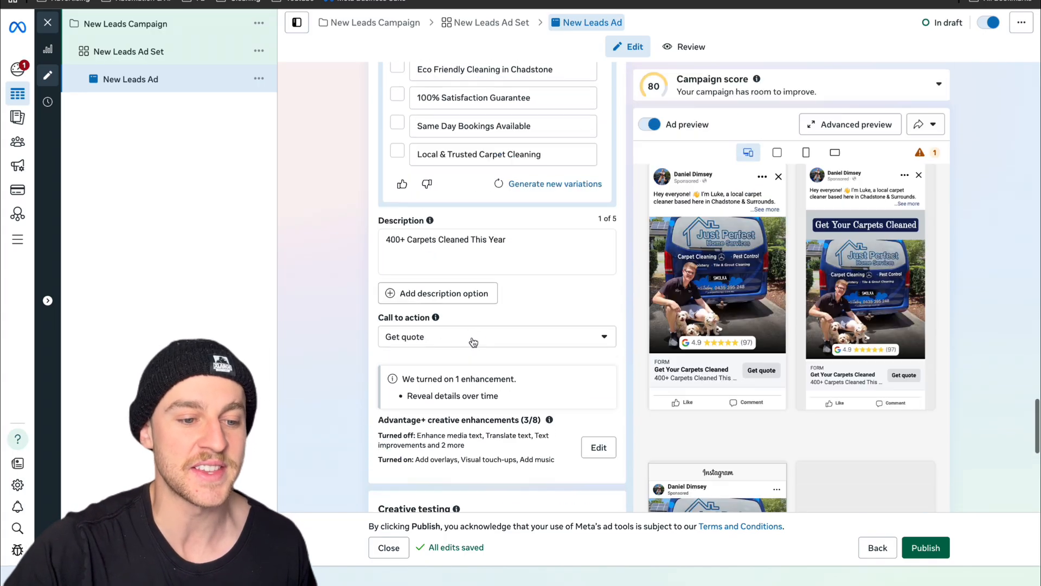
scroll(473, 337, "up", 4)
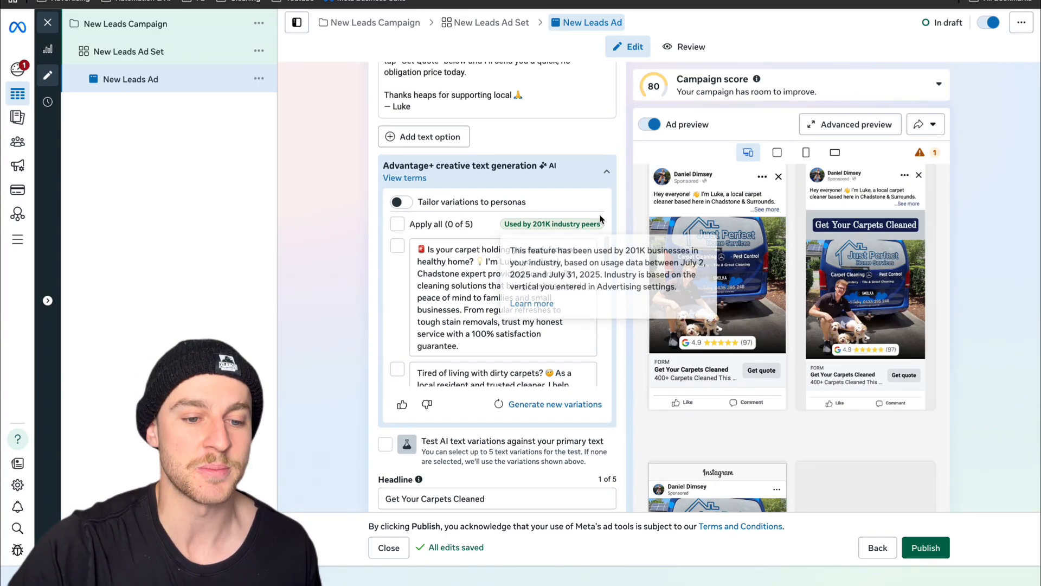
scroll(618, 206, "up", 15)
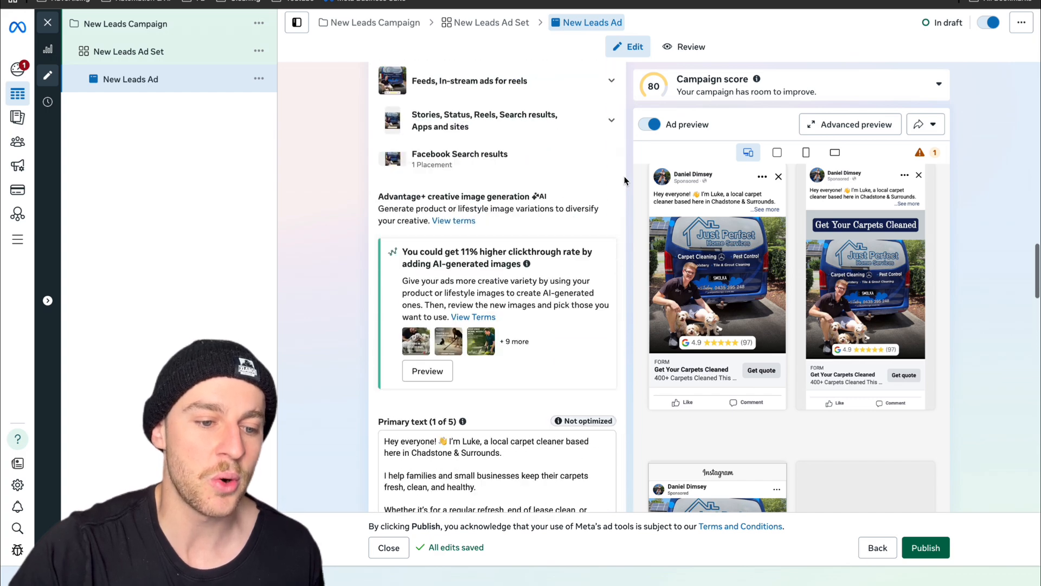
scroll(625, 180, "up", 14)
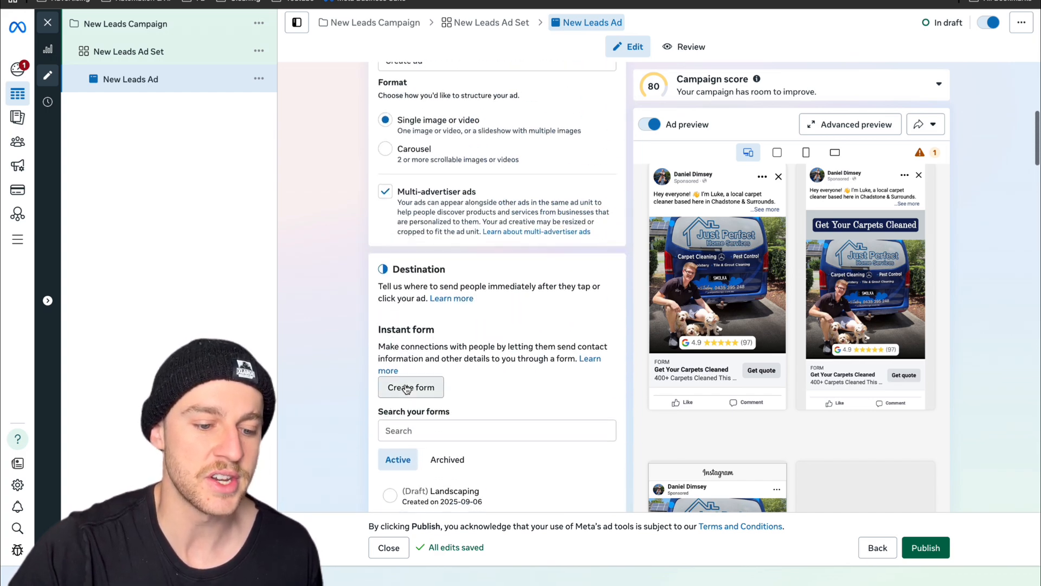
left_click(407, 390)
scroll(418, 310, "down", 1)
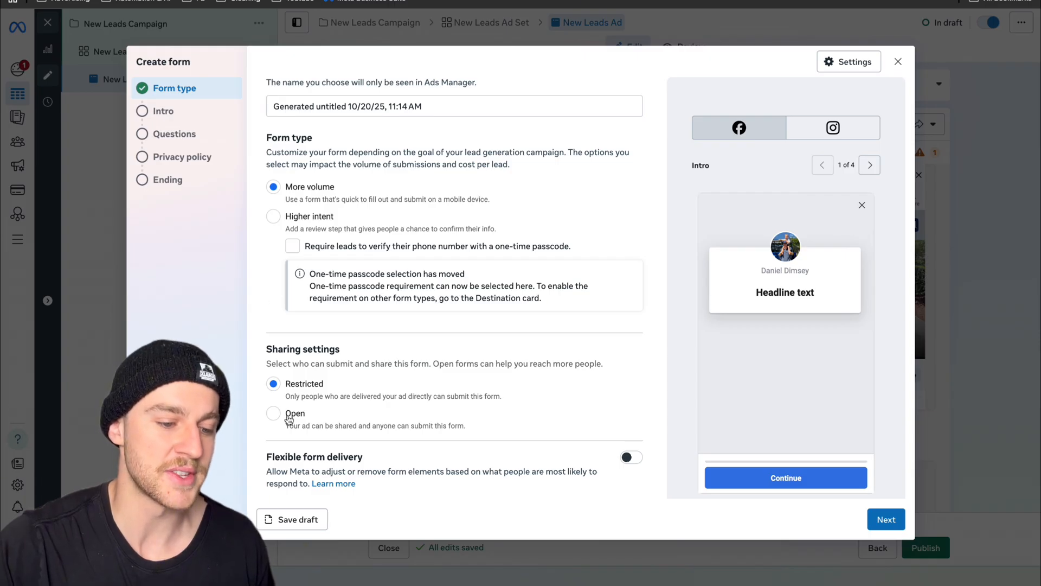
left_click(885, 518)
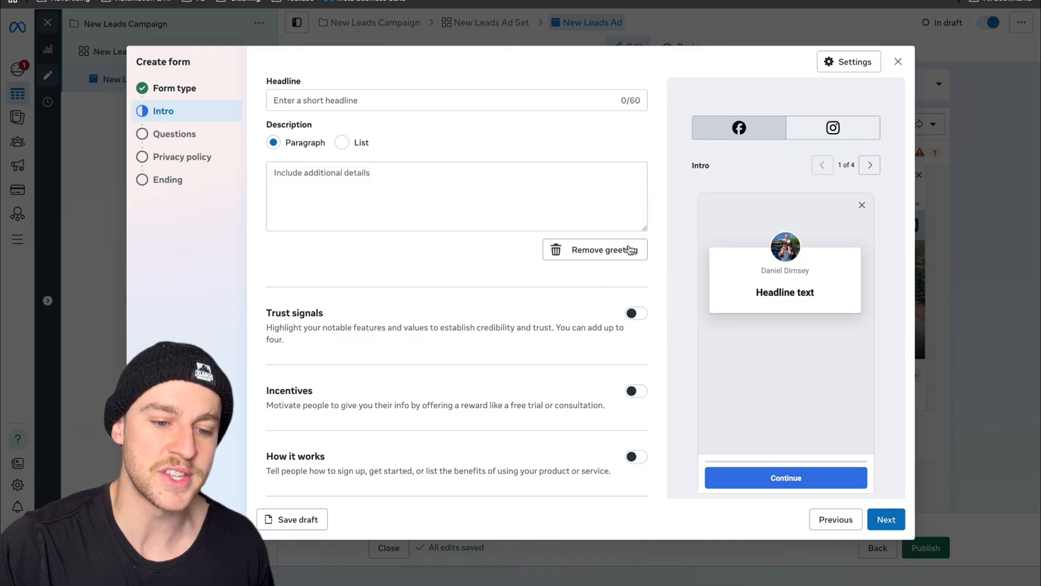
- Turn off the greeting in the form's intro and continue to the questions
scroll(629, 248, "up", 2)
left_click(640, 157)
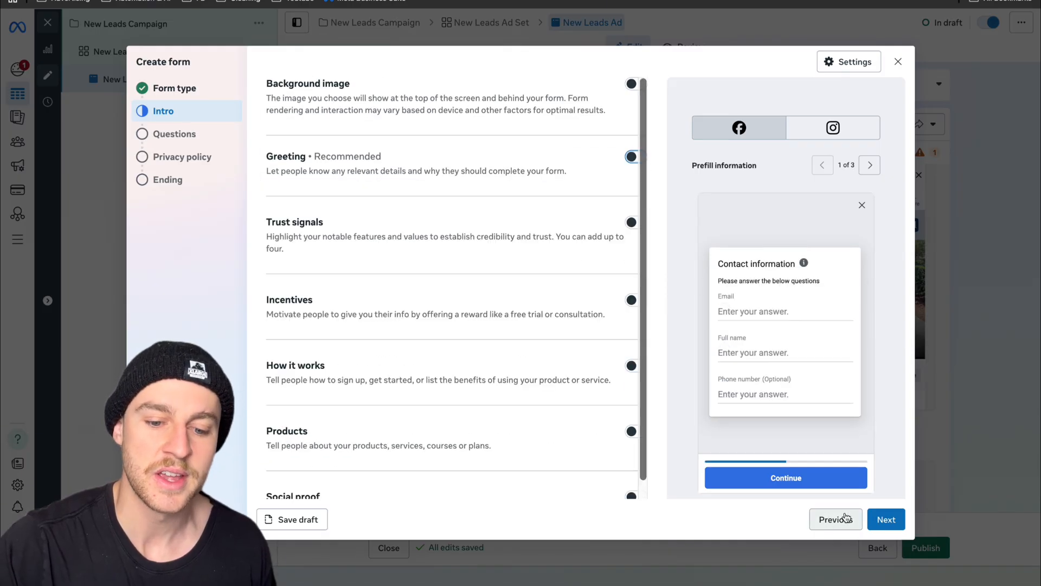
left_click(879, 518)
- Add Street address to the form's contact information alongside email, full name and phone number, and continue to the privacy policy
scroll(369, 359, "down", 1)
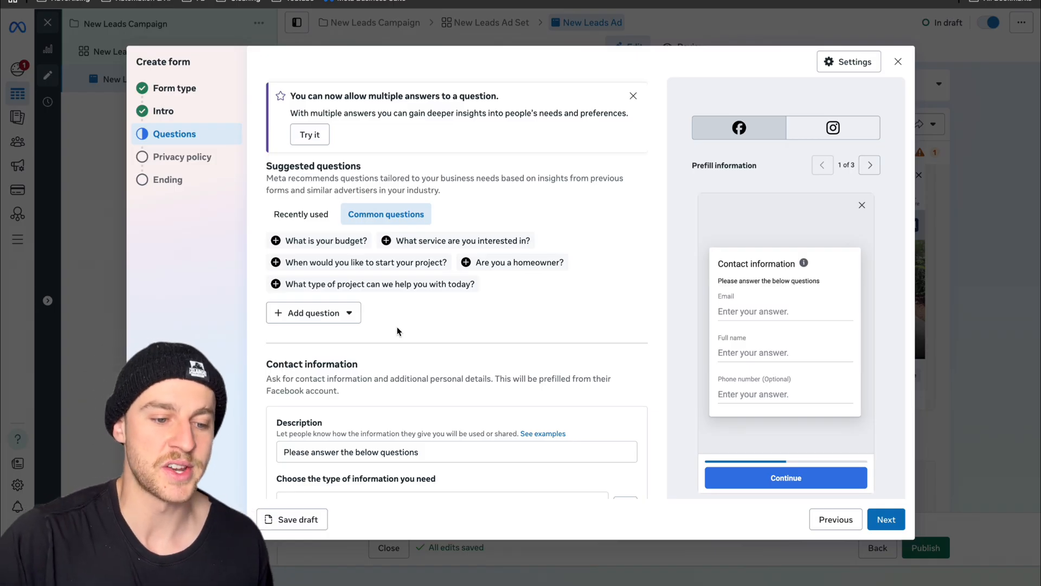
scroll(397, 325, "down", 3)
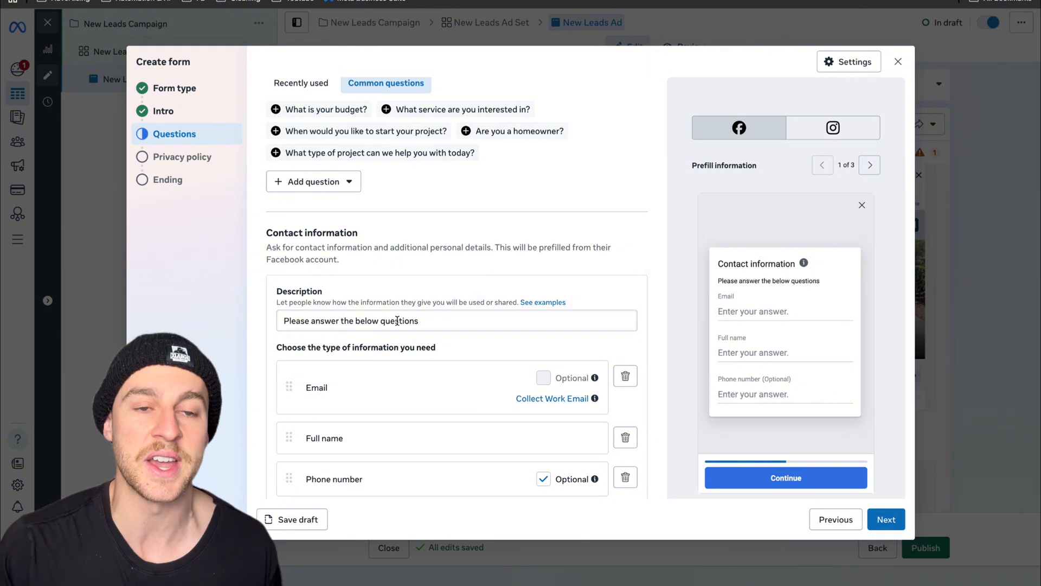
scroll(397, 320, "down", 1)
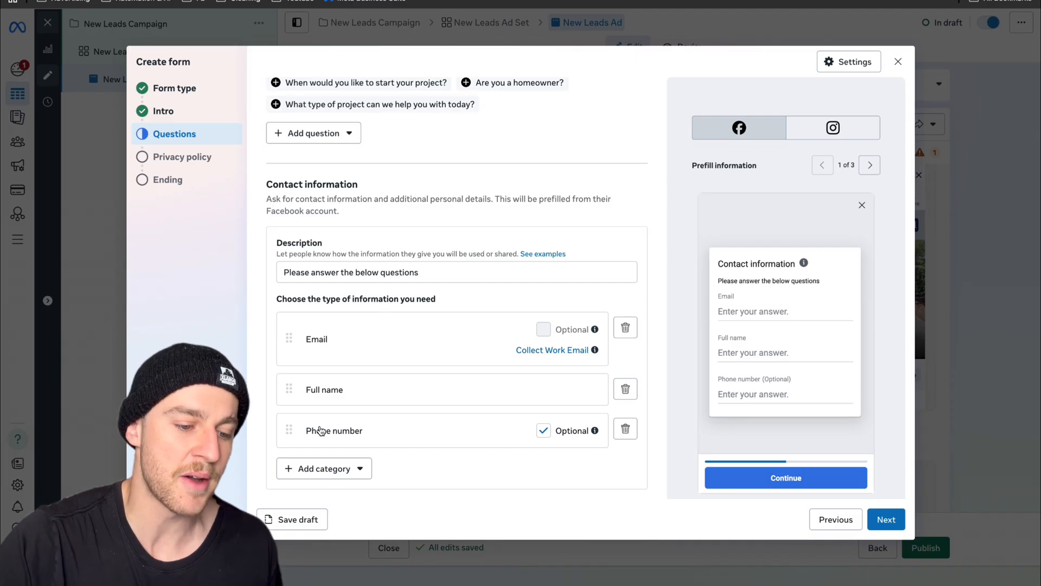
left_click(333, 468)
mouse_move(363, 367)
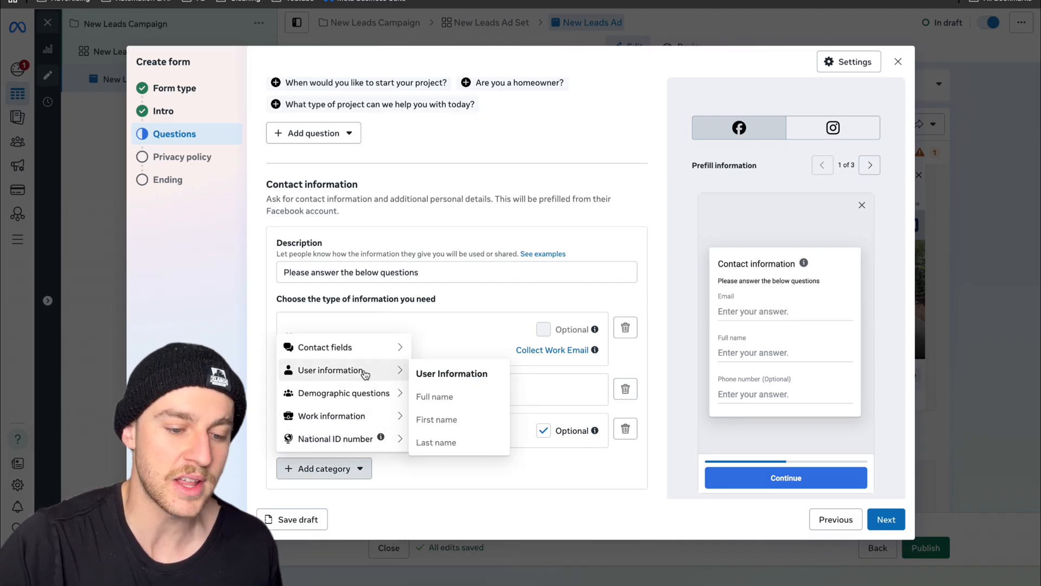
mouse_move(374, 347)
left_click(456, 426)
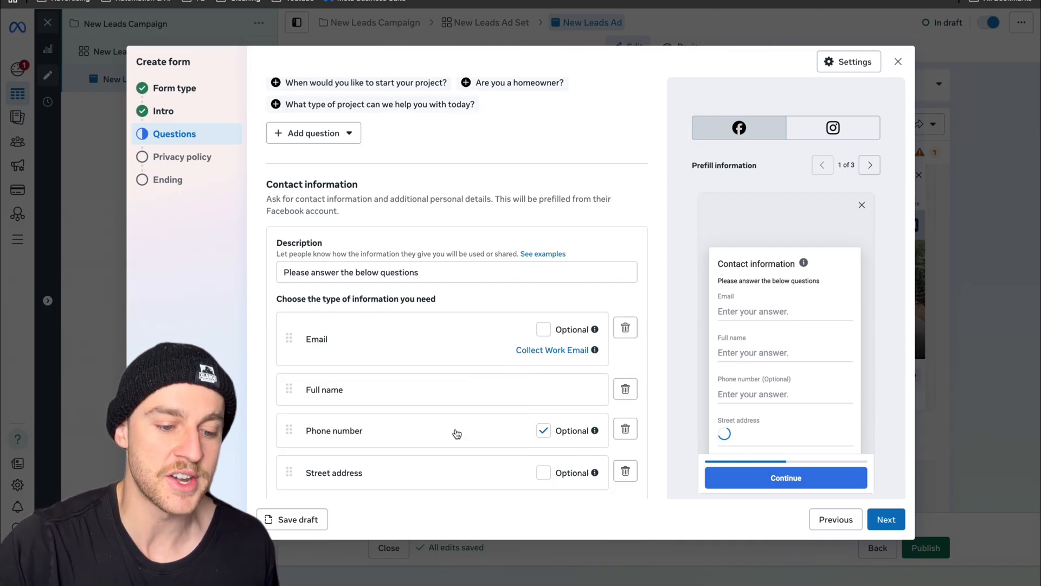
scroll(489, 430, "down", 1)
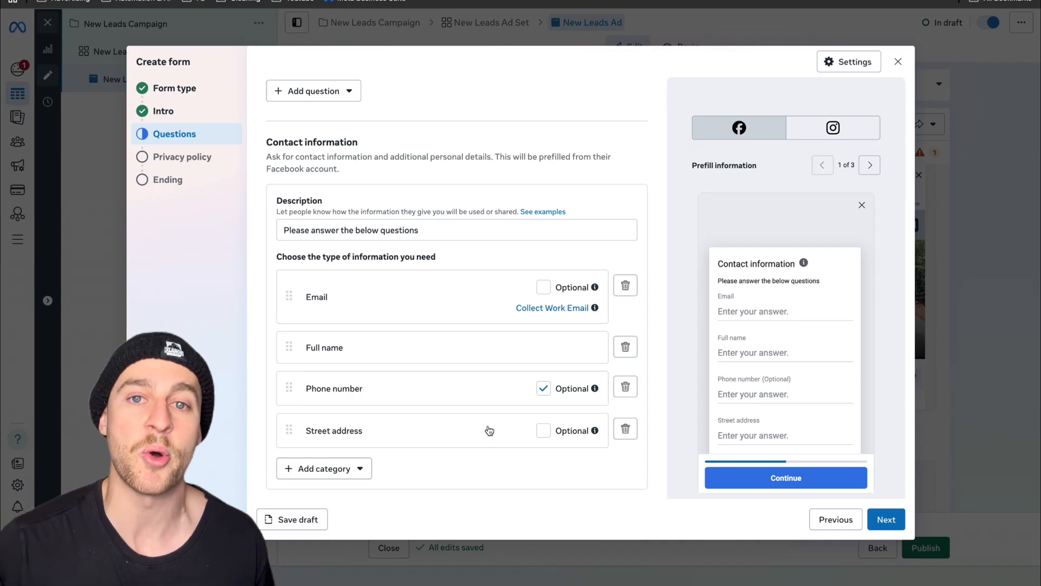
left_click(889, 522)
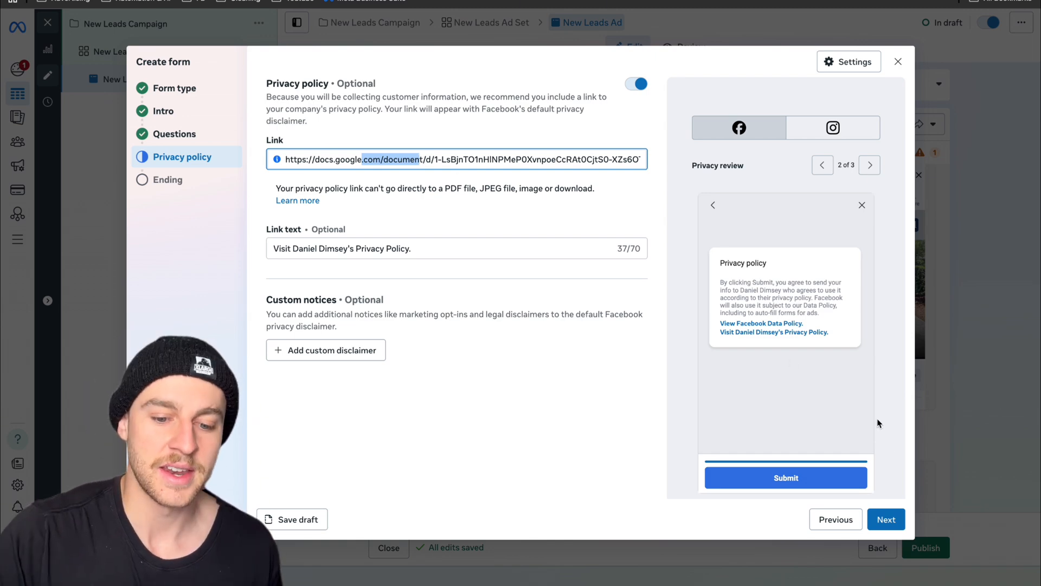
- Accept the privacy policy settings and set the ending page's additional action to Call business, leaving its description empty
left_click(885, 518)
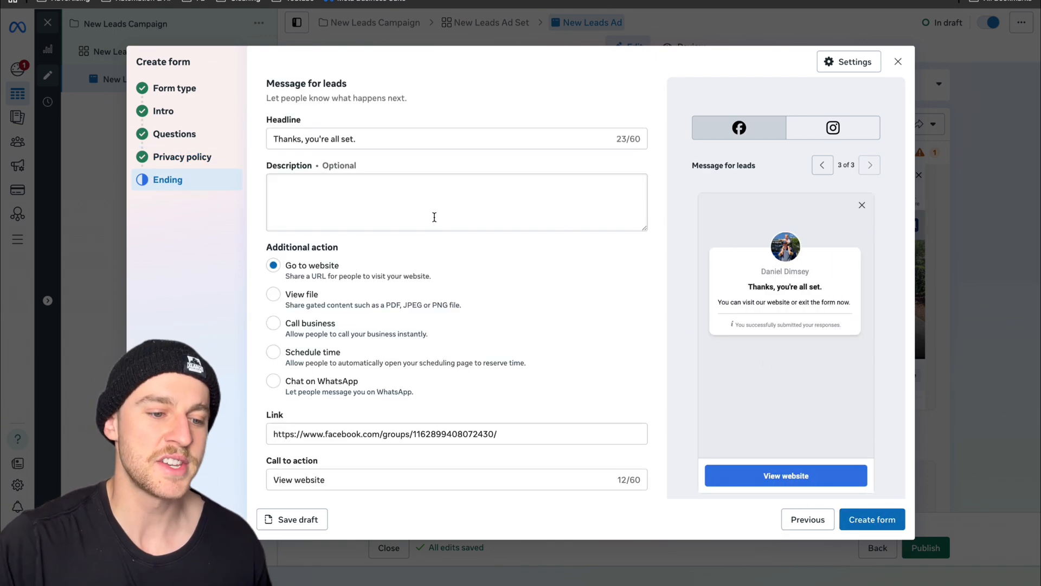
left_click(380, 204)
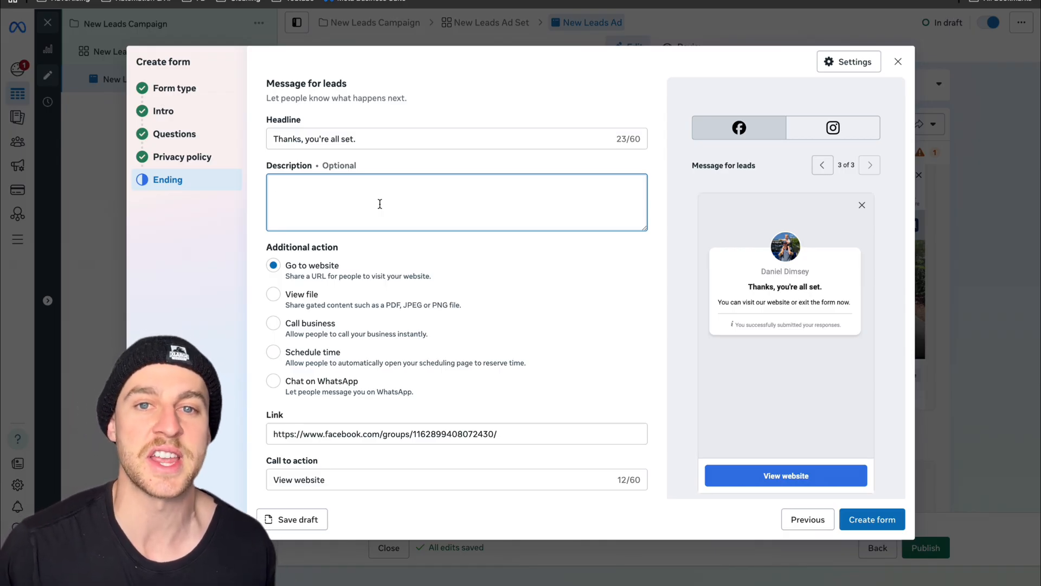
scroll(325, 233, "down", 3)
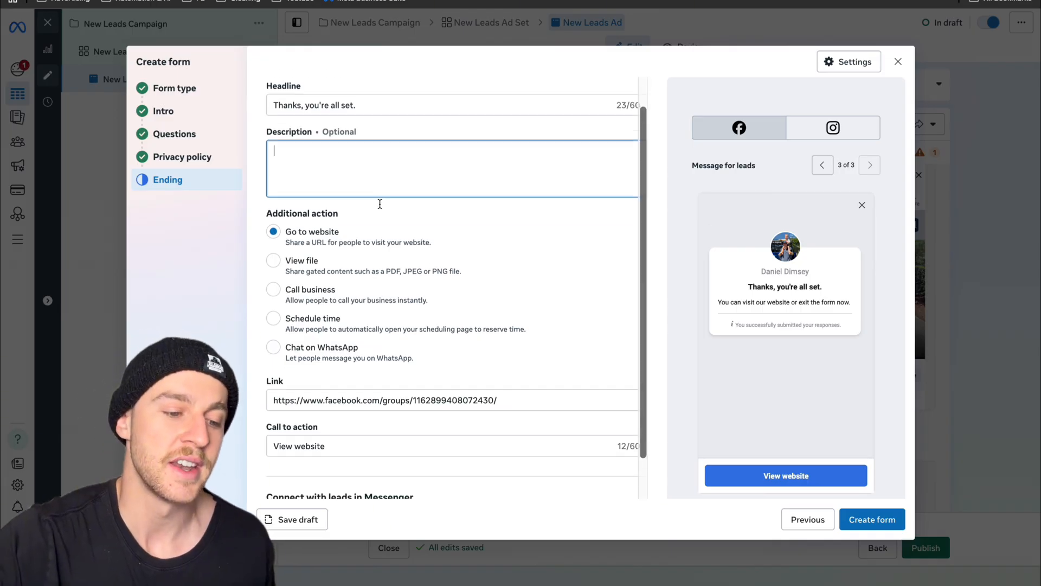
left_click(274, 242)
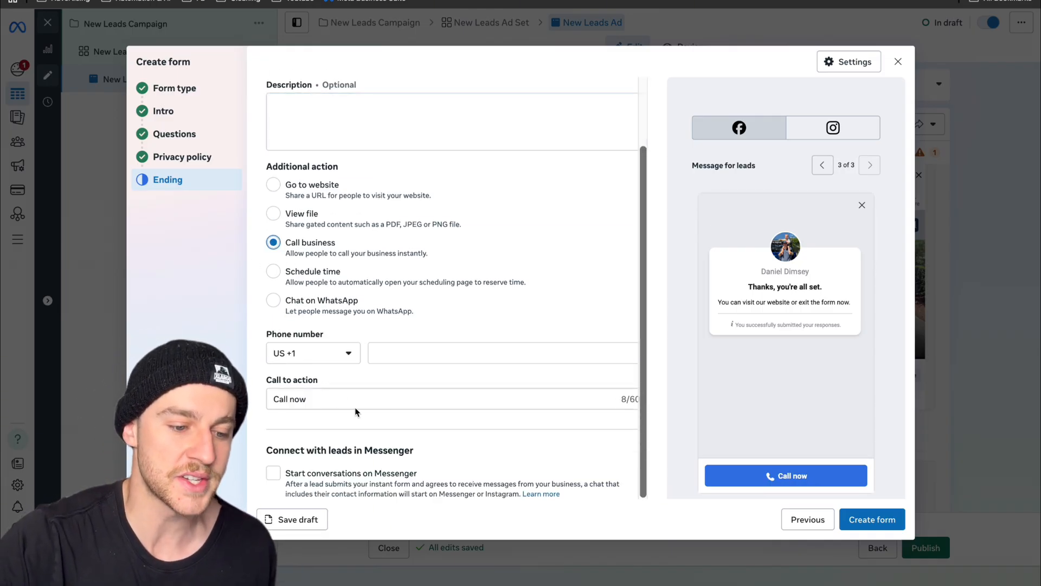